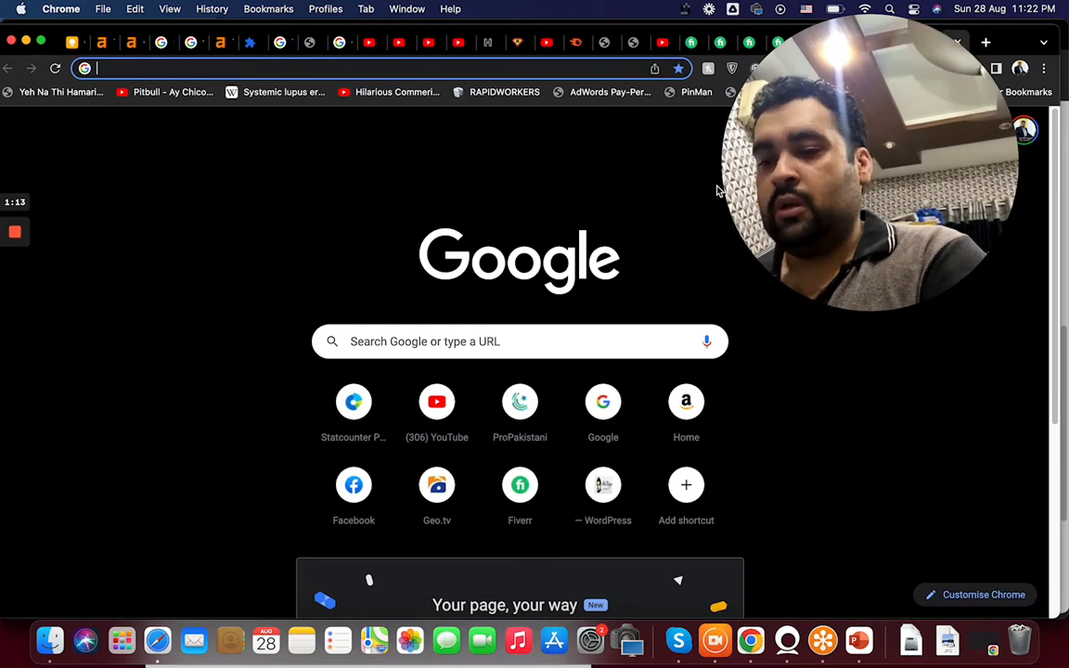
# Search for Google Ads and open the sign-in for the Google Ads manager accounts page.
pyautogui.write('google ad')
pyautogui.press('Return')
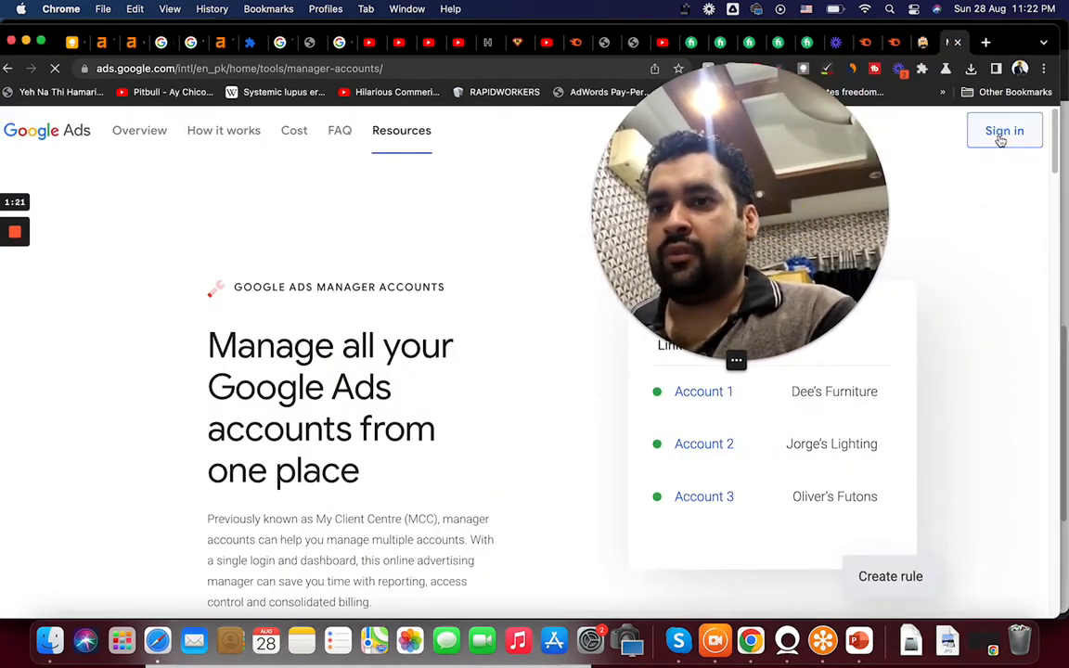
pyautogui.click(1001, 139)
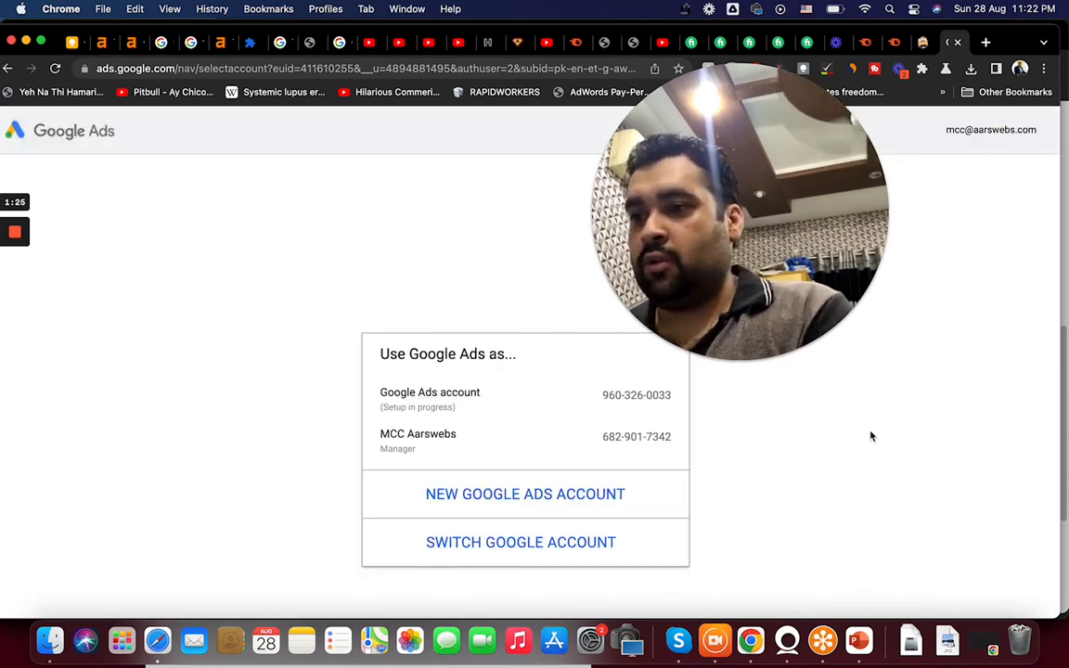
# Enter the MCC Aarswebs manager account and switch into the client ad account's overview.
pyautogui.click(602, 455)
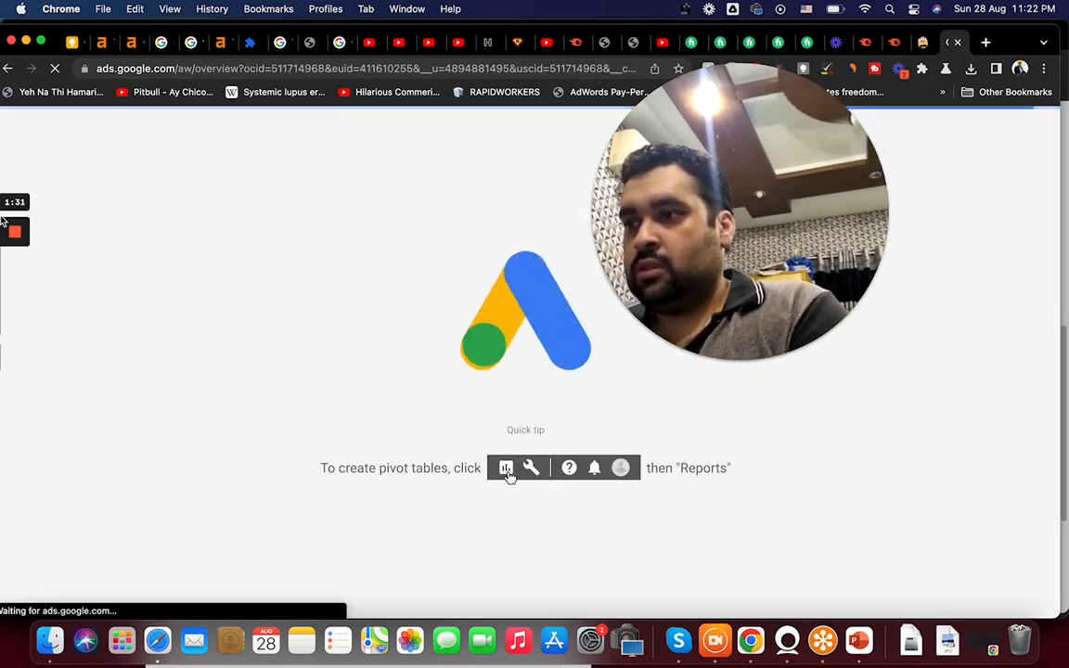
pyautogui.moveTo(2, 221)
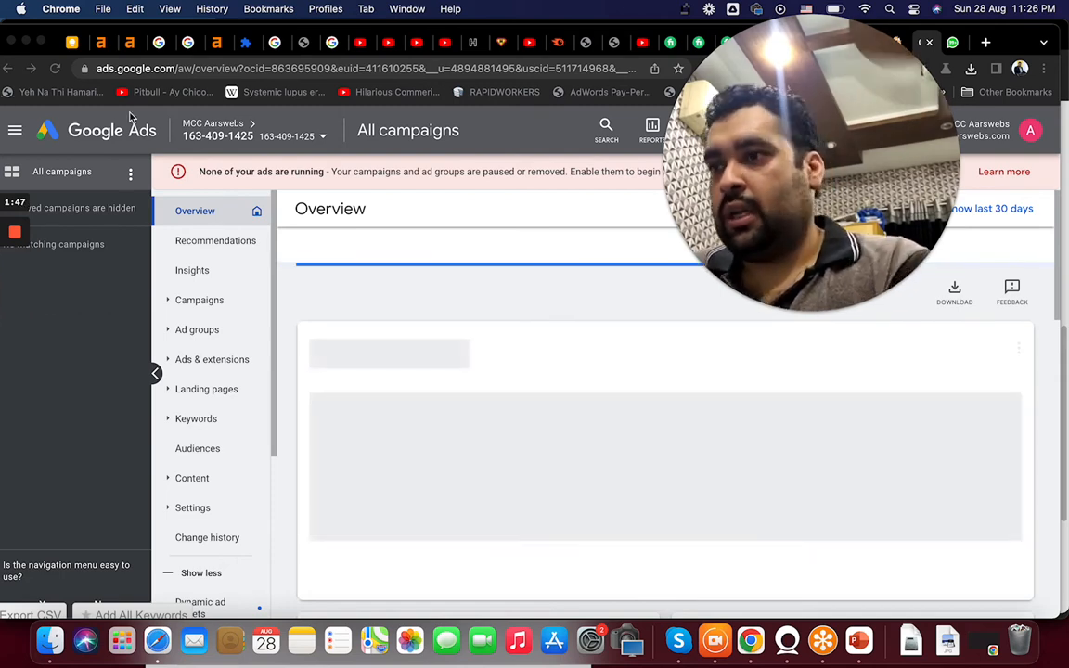
pyautogui.rightClick(234, 123)
pyautogui.click(243, 130)
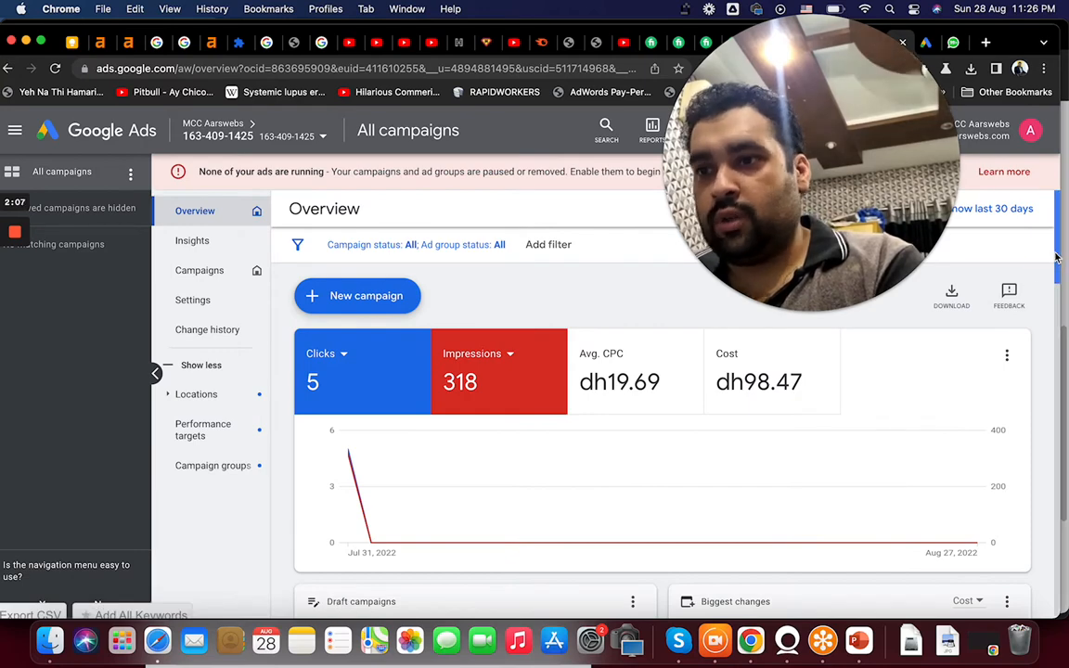
# Open Conversions from the tools and settings and start a new conversion action.
pyautogui.moveTo(800, 206); pyautogui.dragTo(892, 441)
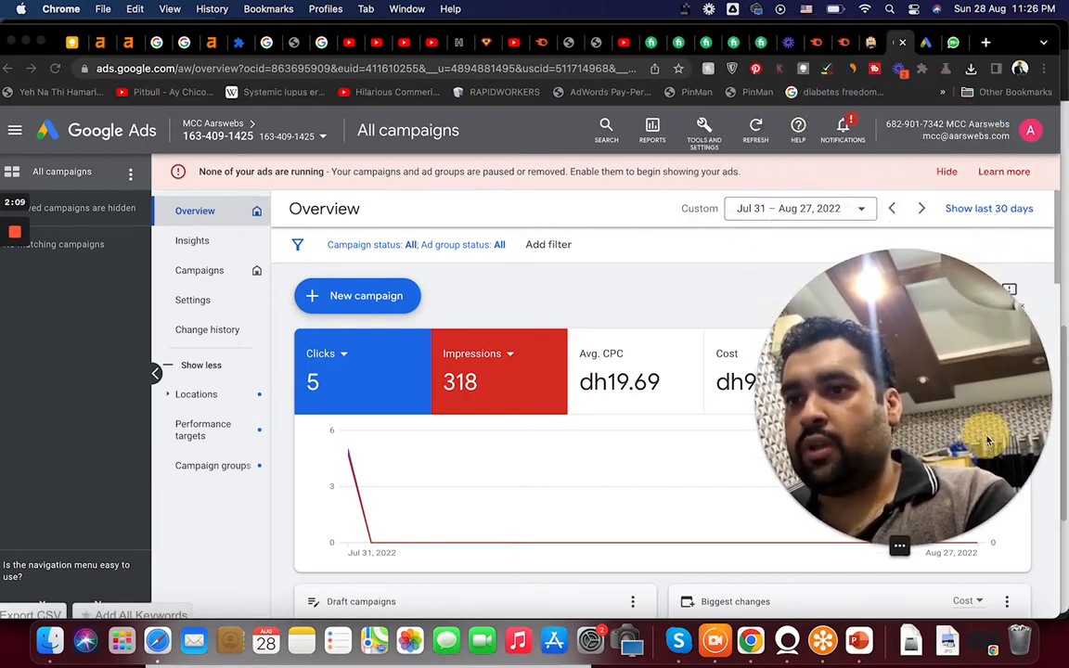
pyautogui.click(704, 134)
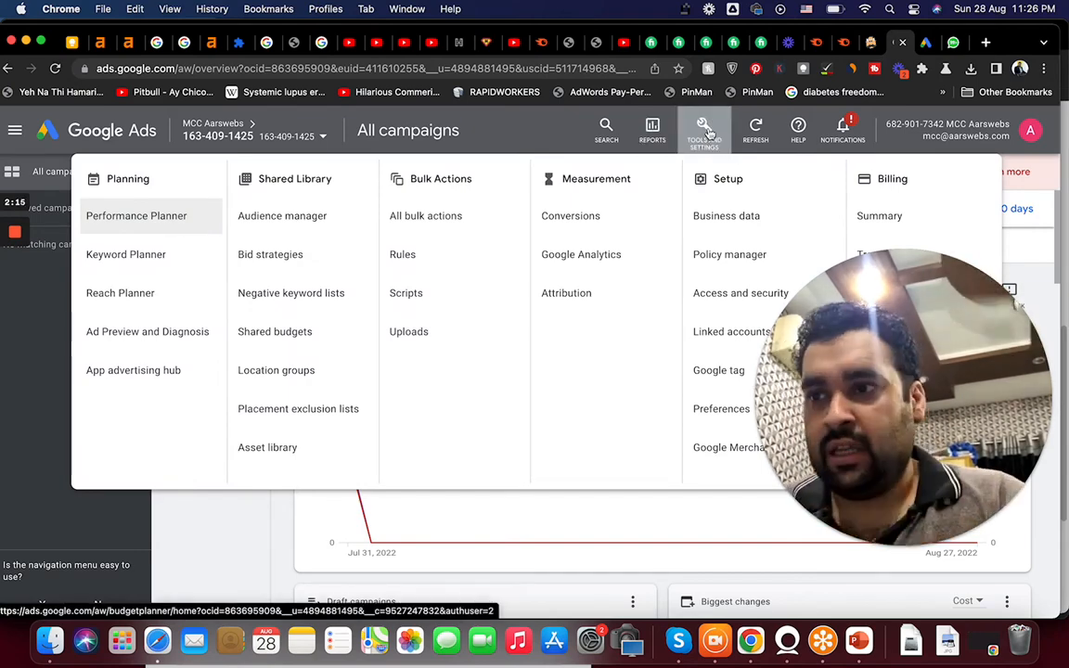
pyautogui.click(572, 215)
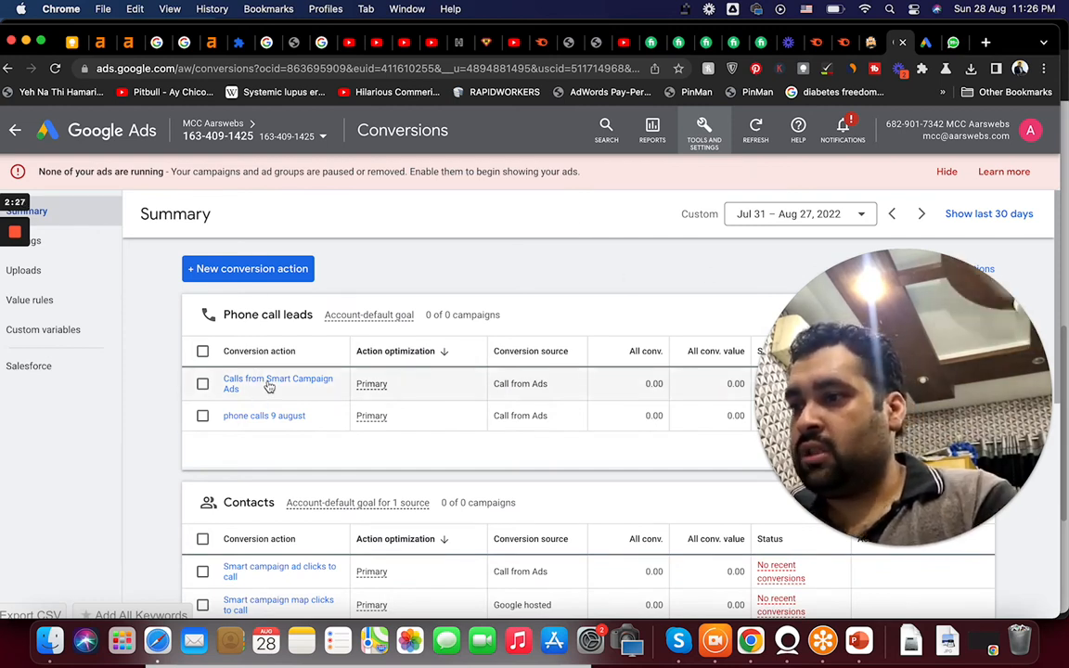
pyautogui.click(259, 278)
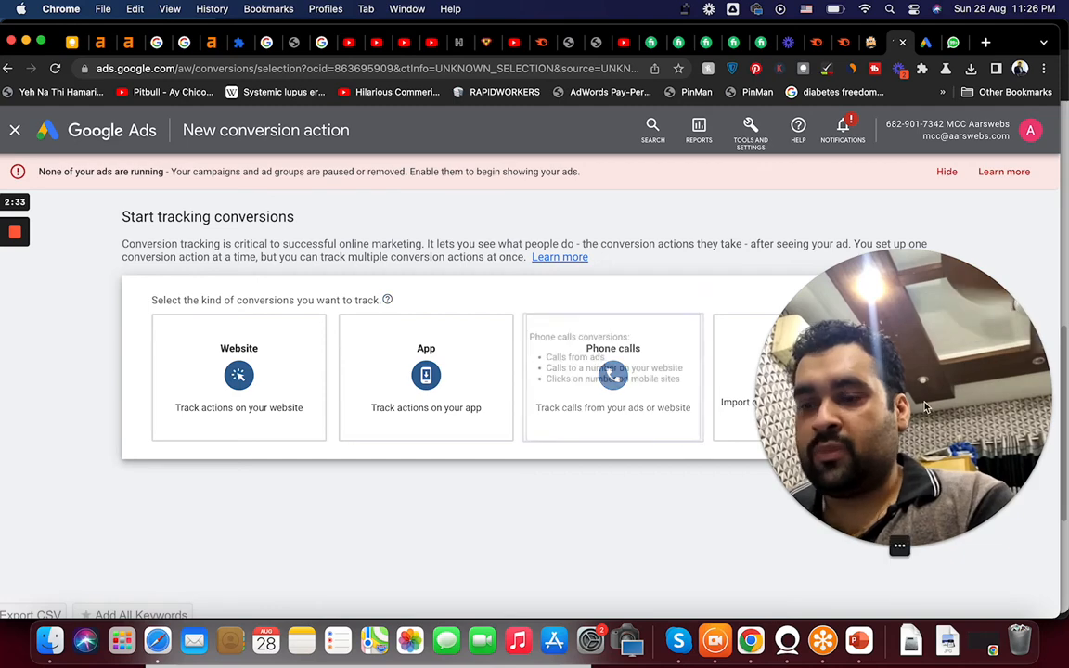
# Choose Website as the kind of conversion to track.
pyautogui.moveTo(914, 399); pyautogui.dragTo(956, 163)
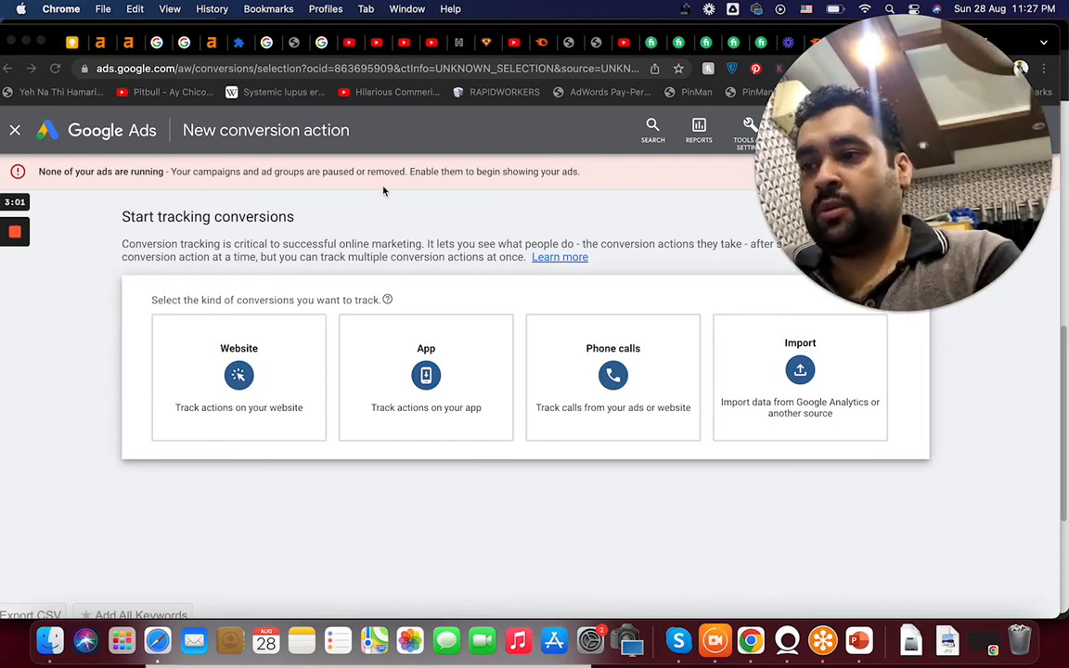
pyautogui.click(278, 273)
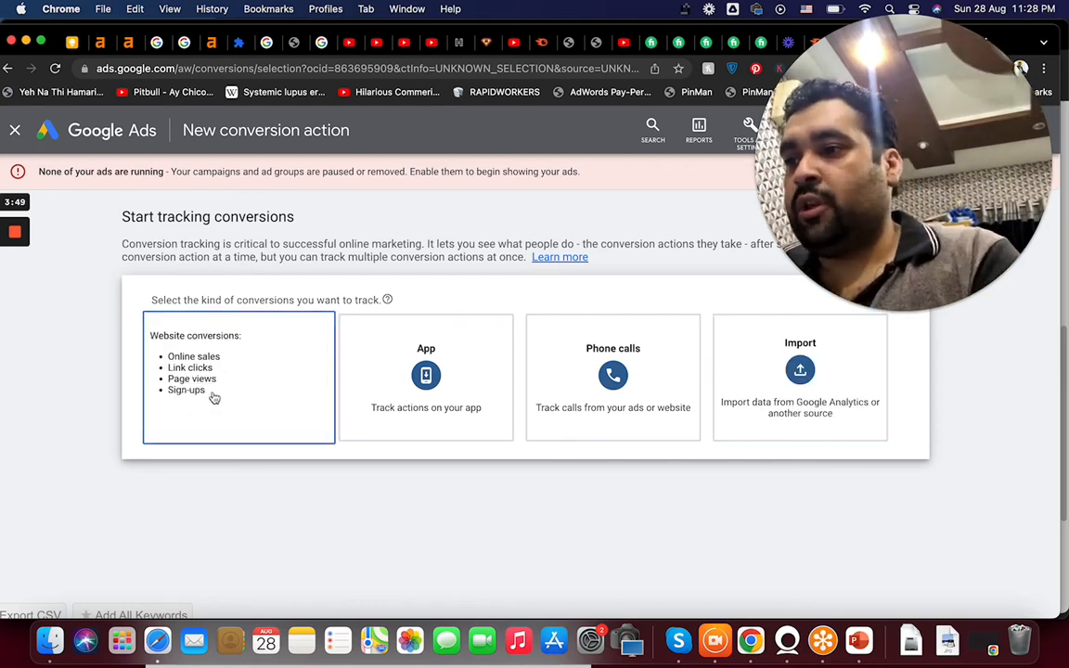
pyautogui.click(628, 424)
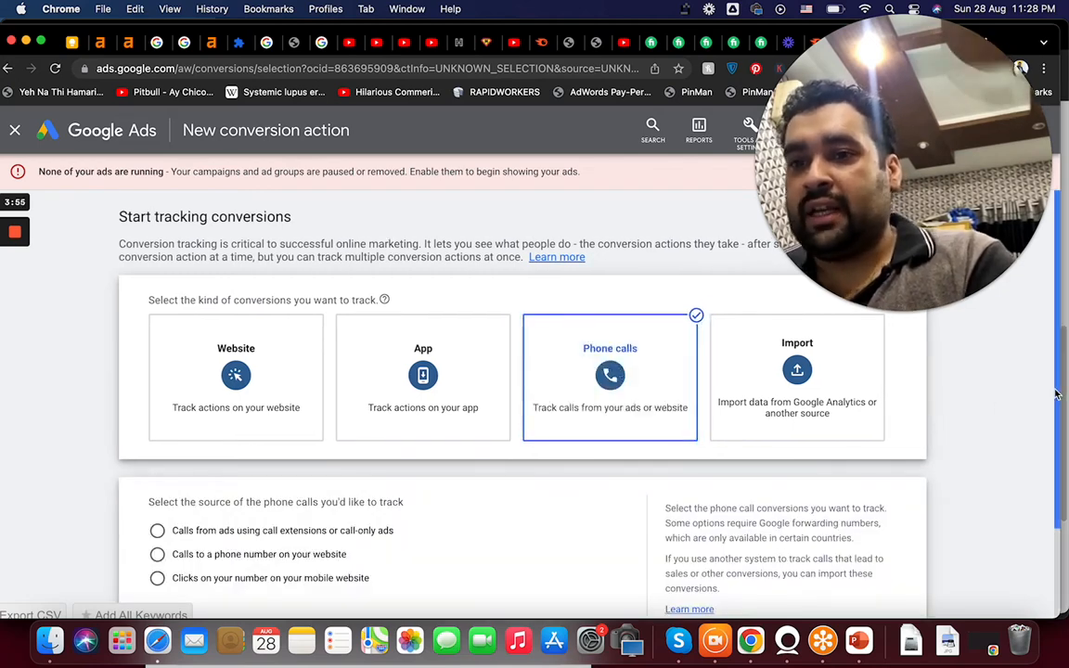
pyautogui.scroll(-3, 1043, 425)
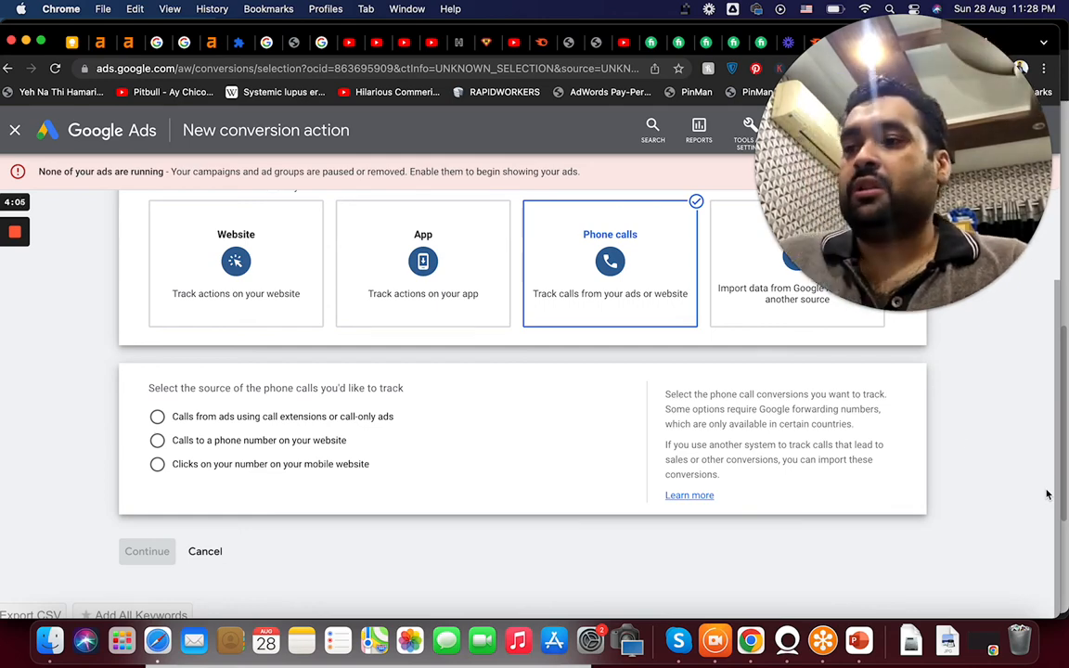
pyautogui.click(267, 272)
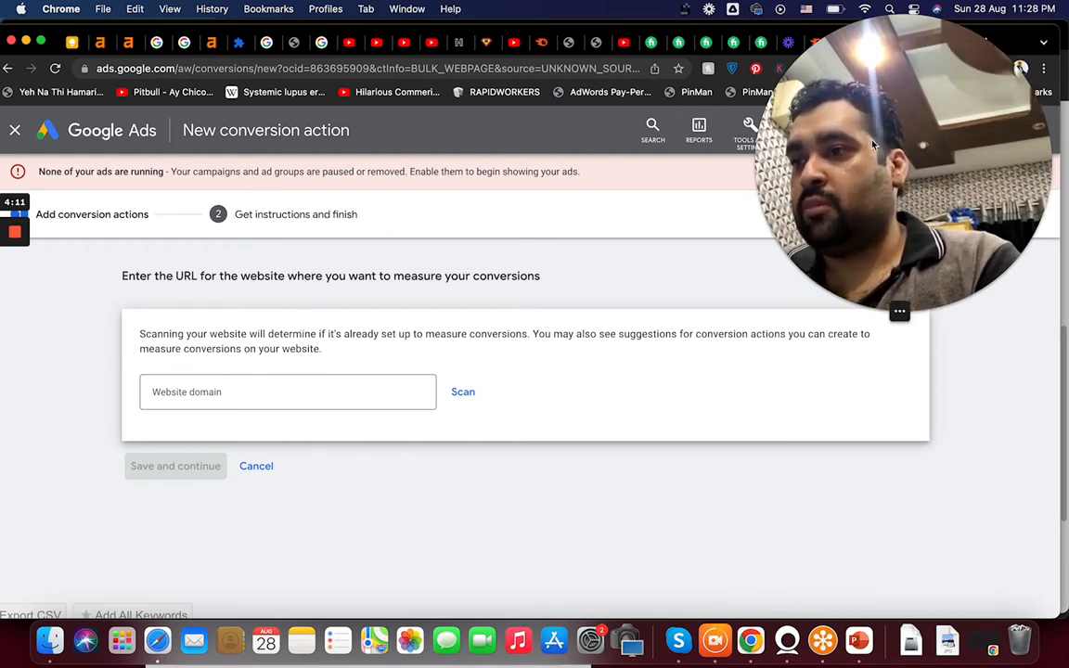
# Open royalcurtains.ae in a new tab, continuing past the not-secure connection warning.
pyautogui.moveTo(775, 130); pyautogui.dragTo(854, 327)
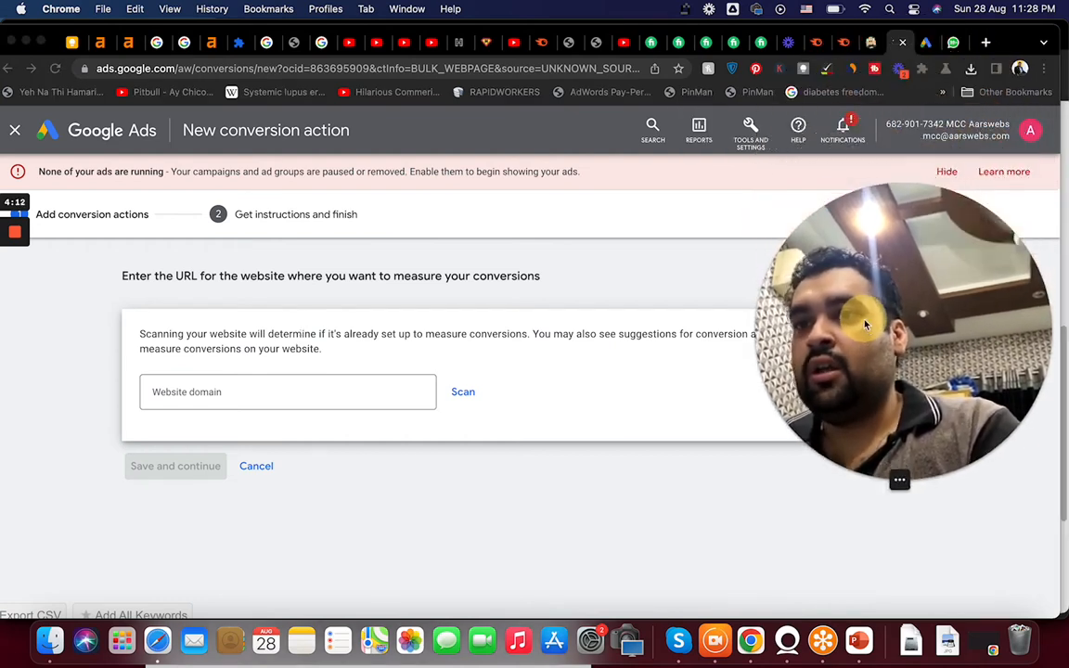
pyautogui.click(986, 44)
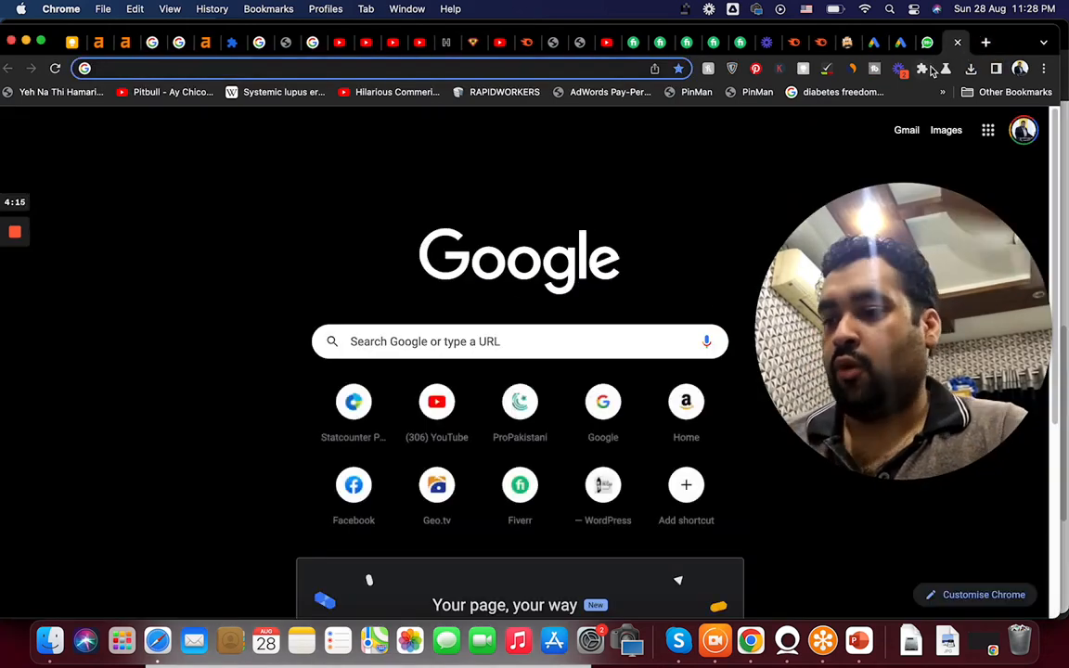
pyautogui.write('royalcurt')
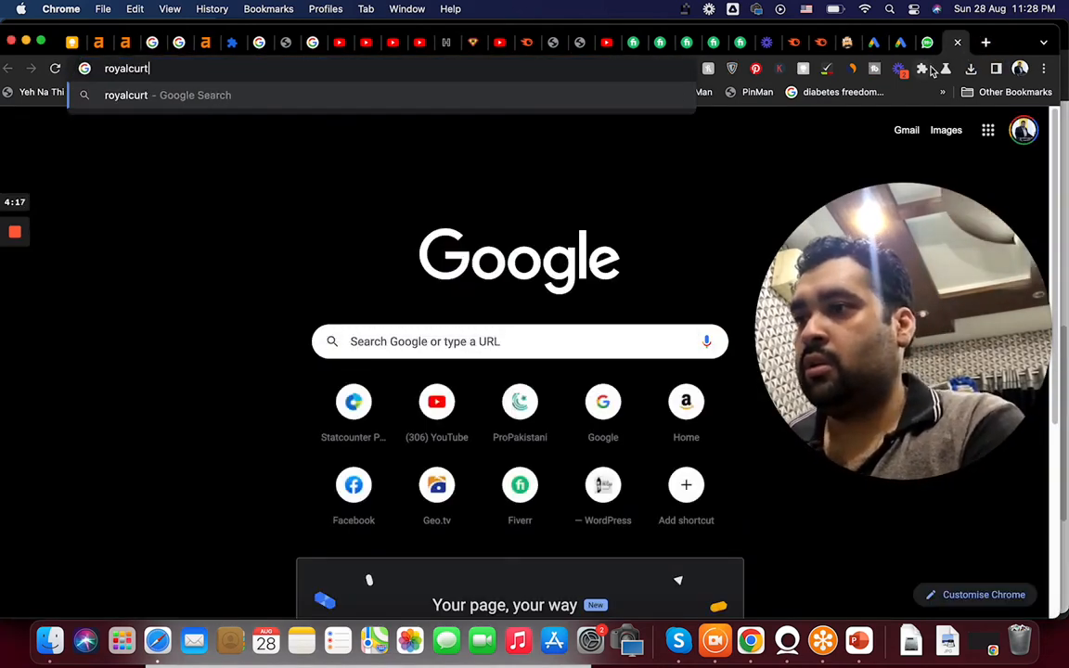
pyautogui.write('ains.ae')
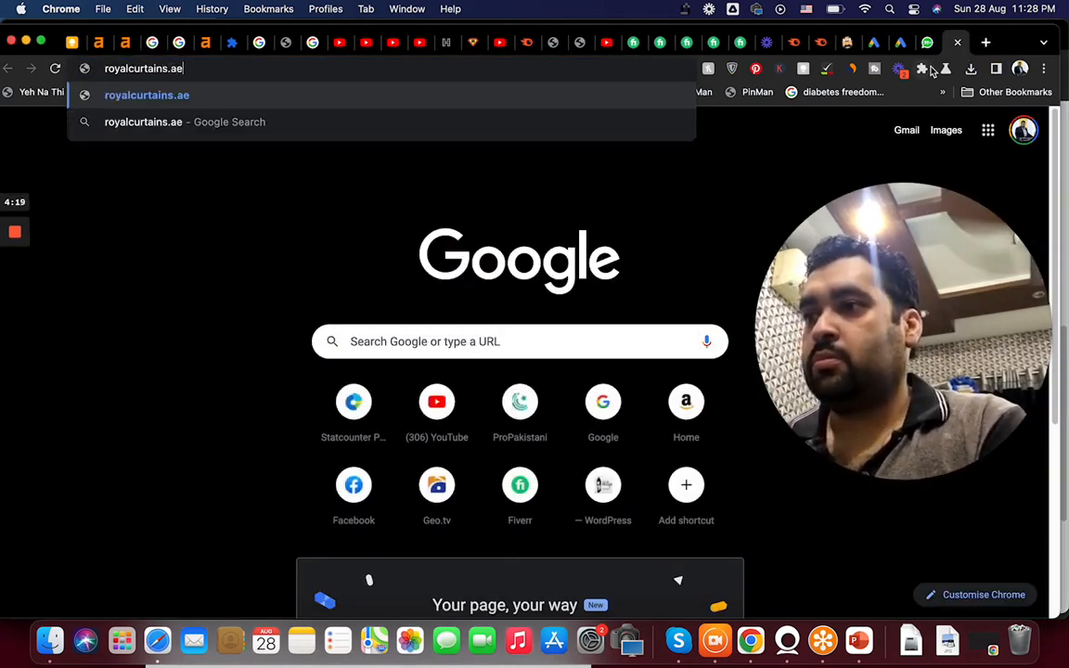
pyautogui.press('Return')
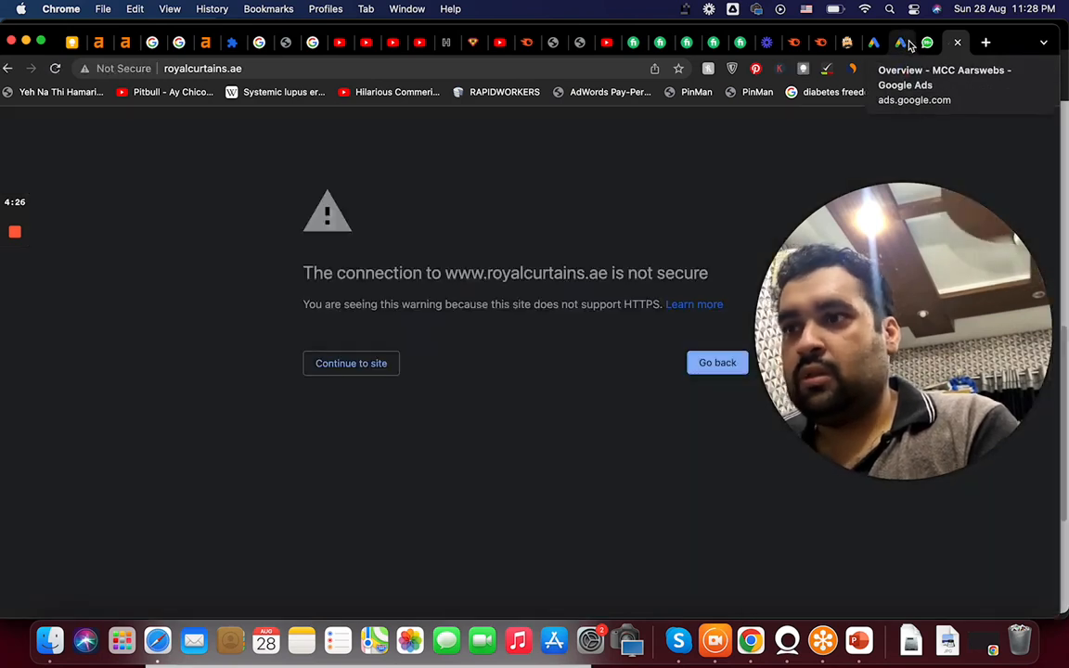
pyautogui.click(326, 365)
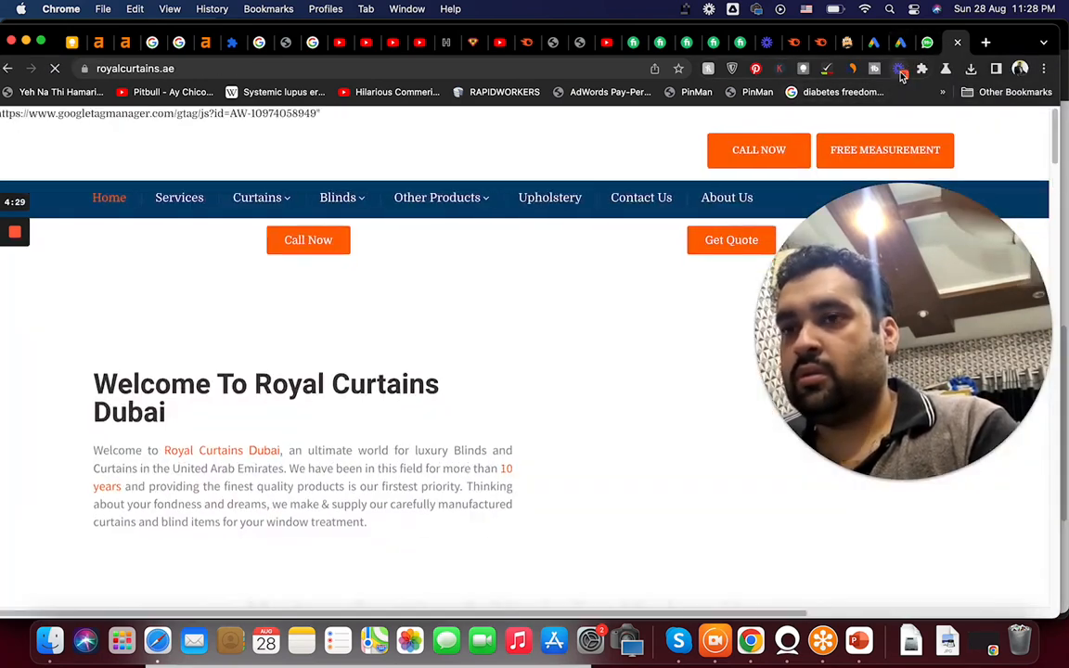
pyautogui.click(306, 69)
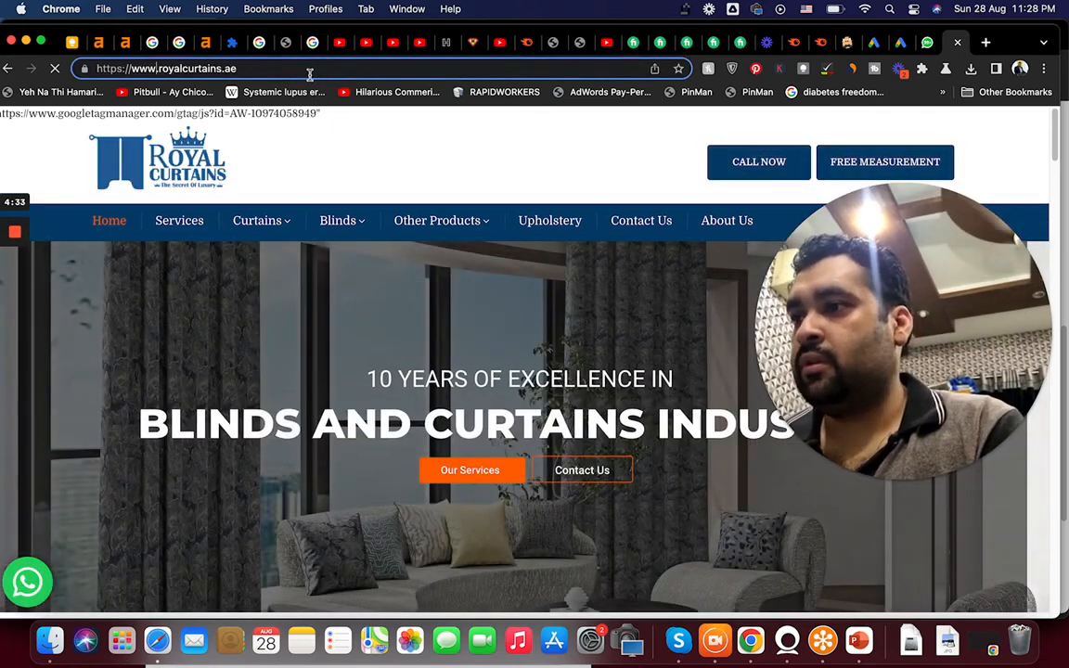
pyautogui.click(310, 69)
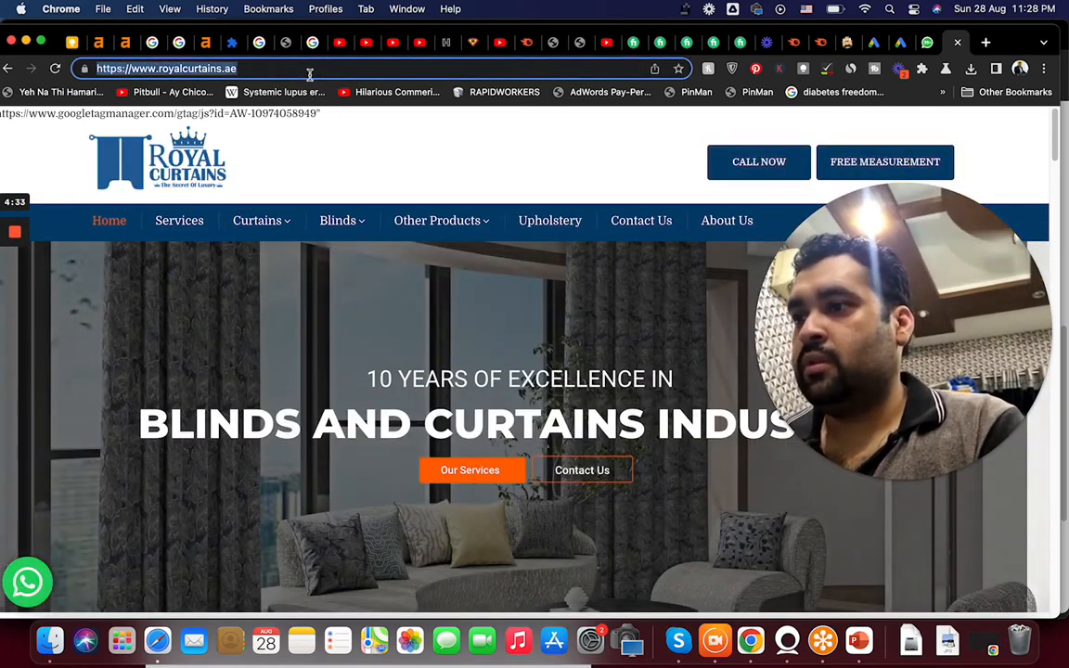
pyautogui.click(873, 43)
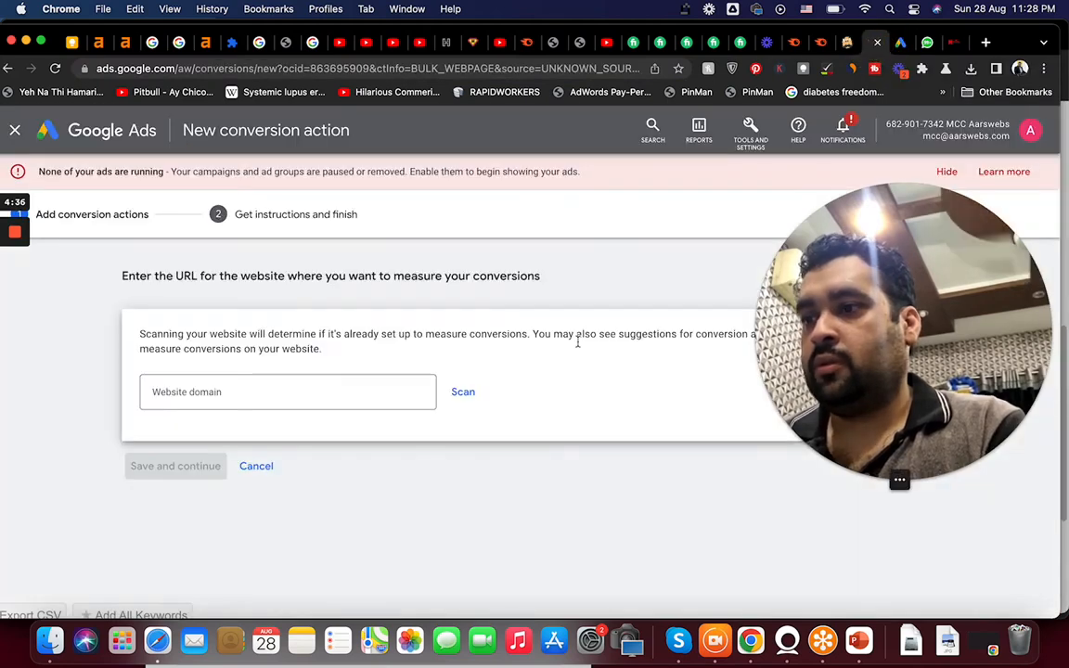
pyautogui.click(326, 403)
pyautogui.click(455, 405)
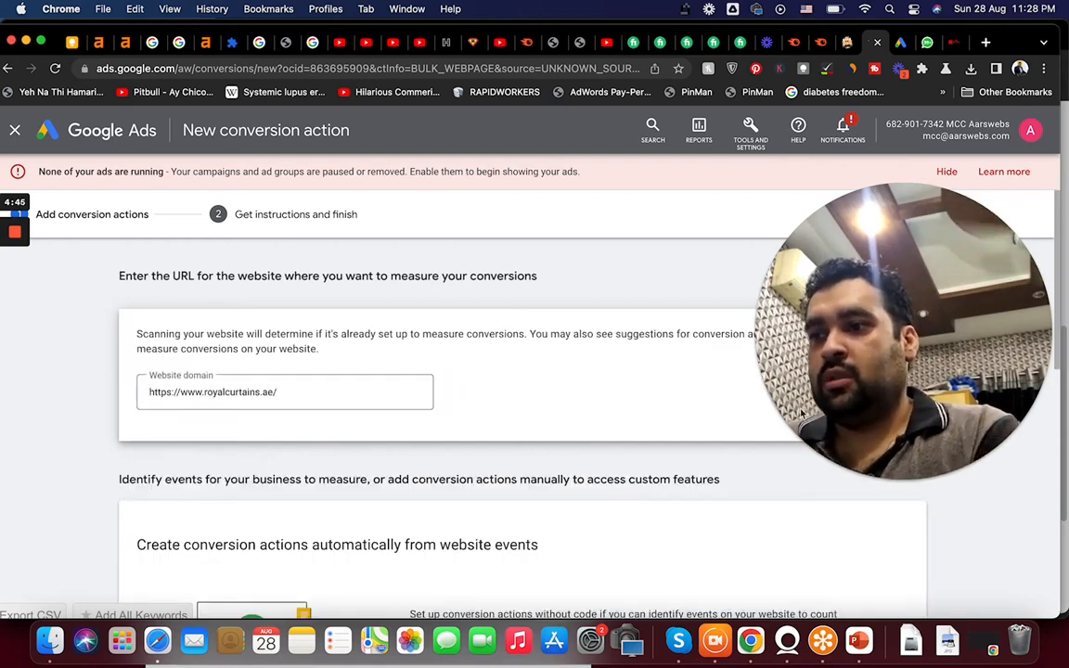
# Scroll down to review the options for creating conversion actions automatically from website events.
pyautogui.moveTo(837, 354); pyautogui.dragTo(799, 248)
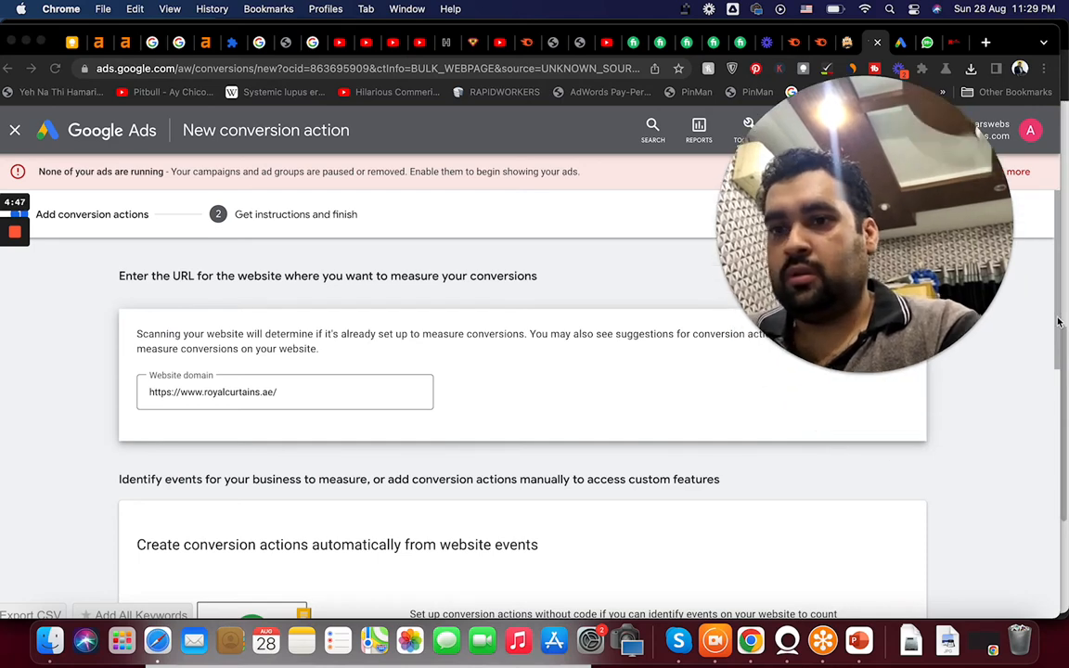
pyautogui.moveTo(1059, 318); pyautogui.dragTo(1045, 437)
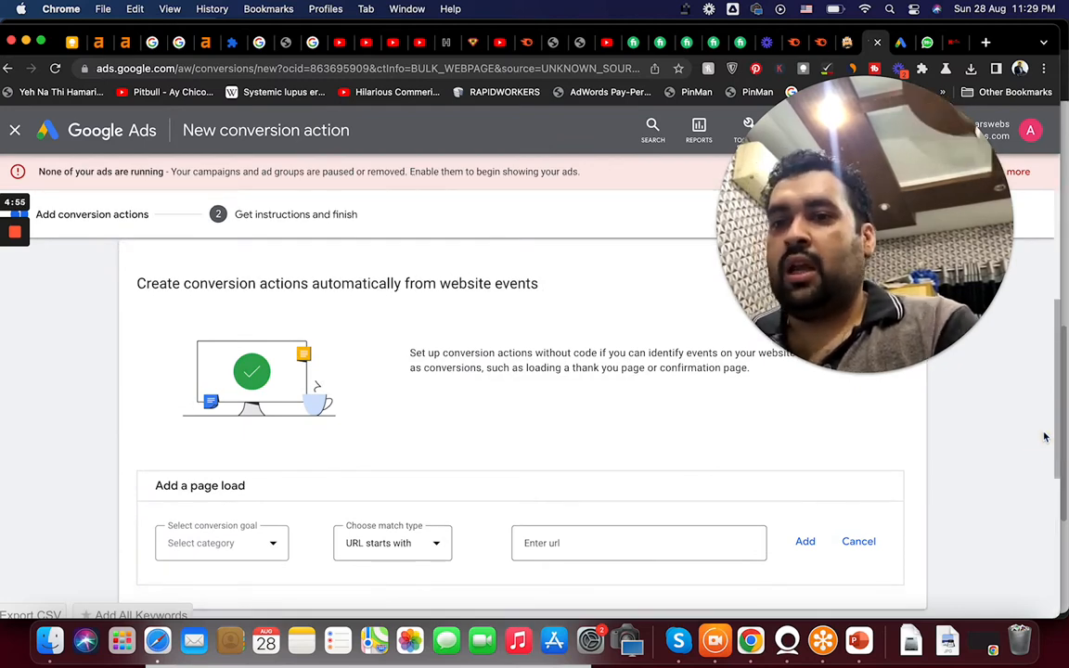
pyautogui.moveTo(1053, 444); pyautogui.dragTo(1061, 440)
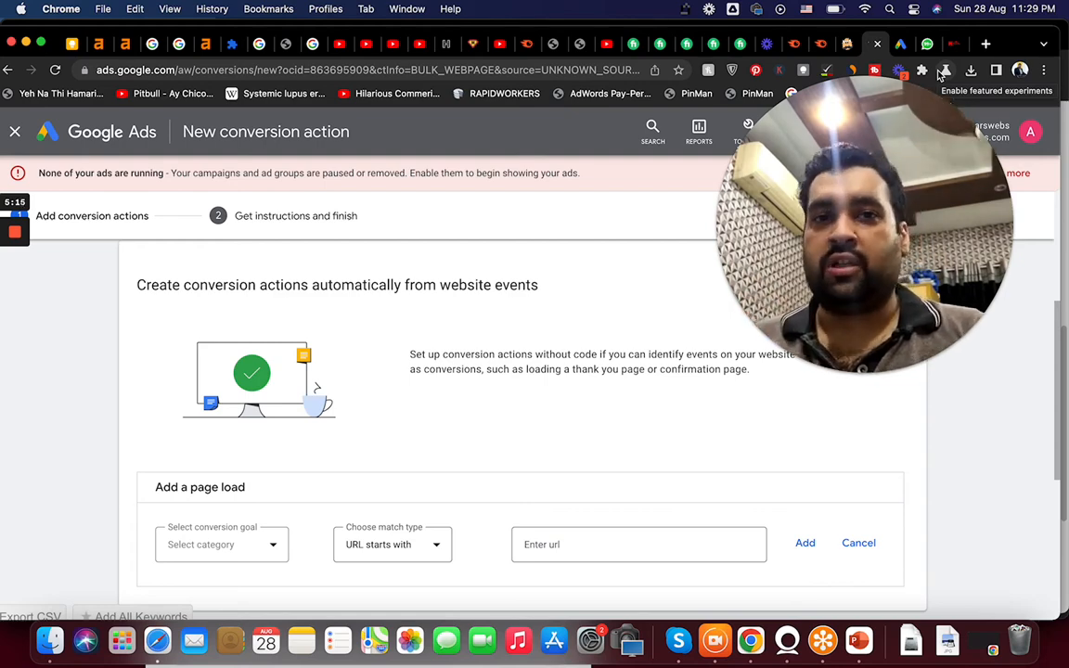
# Open the royalcurtains.ae/landing page in the website tab.
pyautogui.click(957, 44)
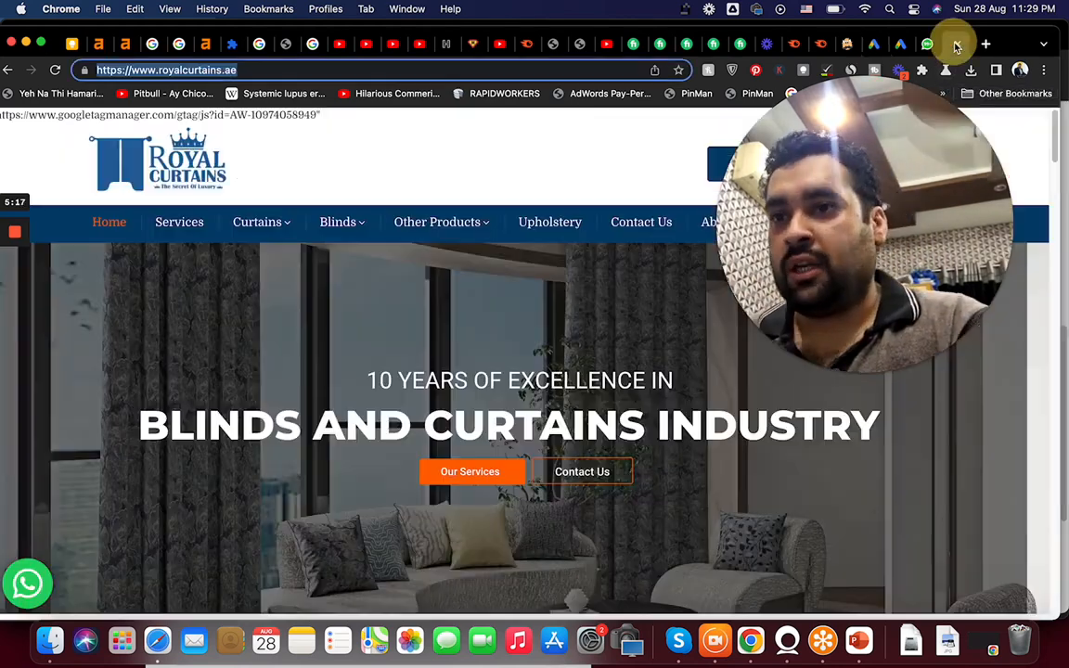
pyautogui.moveTo(1058, 142)
pyautogui.mouseDown()
pyautogui.moveTo(1052, 162)
pyautogui.moveTo(1050, 149)
pyautogui.mouseUp()
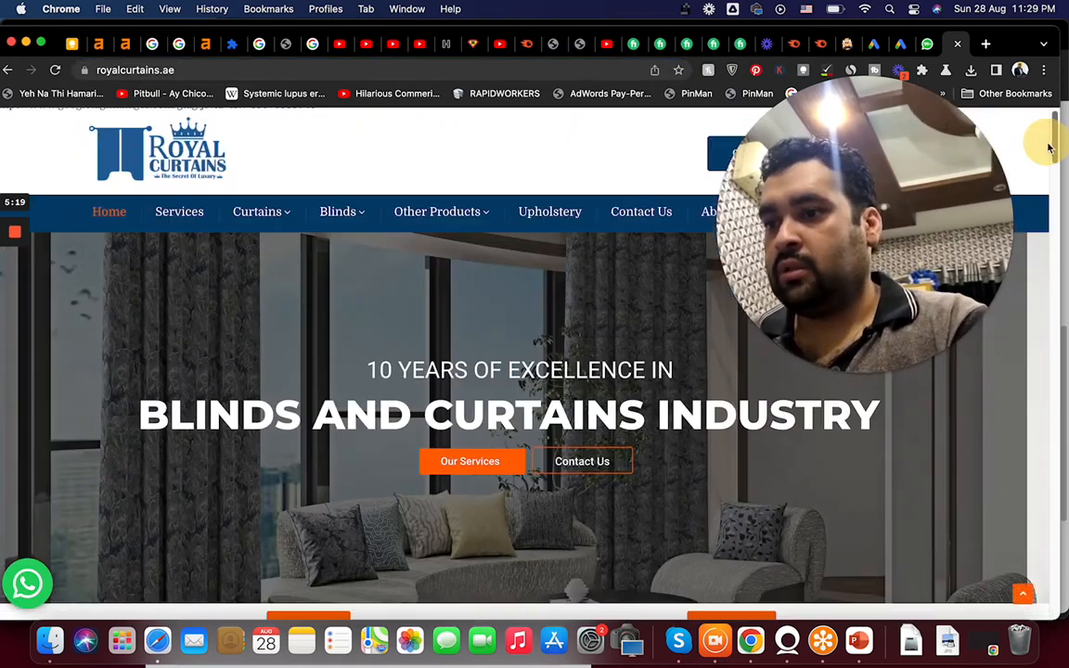
pyautogui.click(392, 73)
pyautogui.write('/landing')
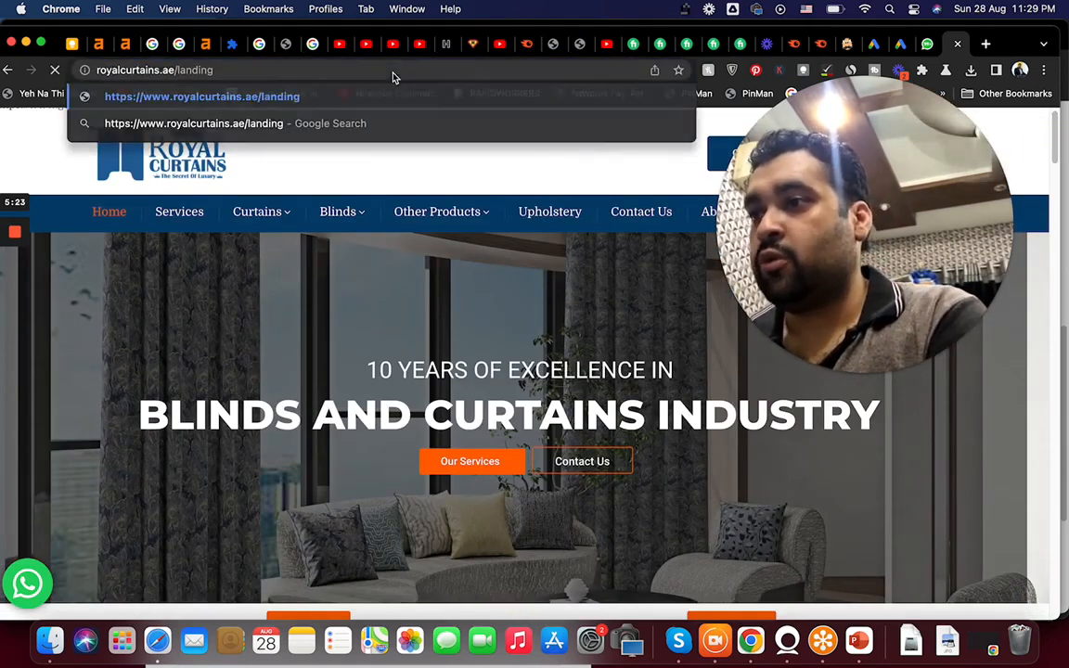
pyautogui.press('Return')
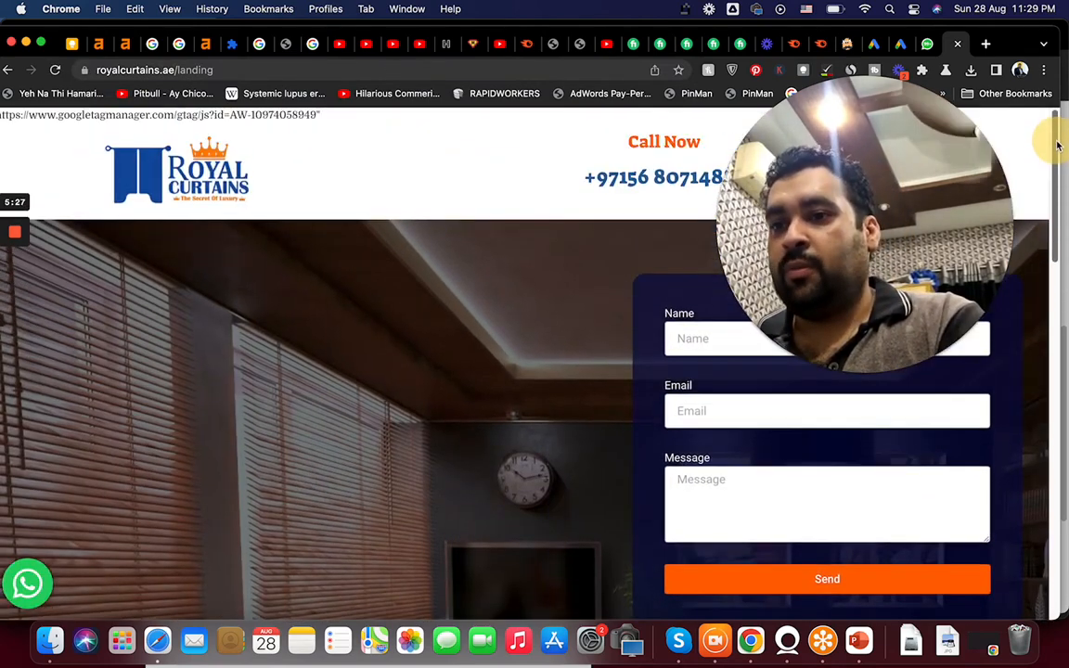
# Submit a test lead through the landing page form with a name, an e-mail and the message aaa.
pyautogui.moveTo(1057, 145); pyautogui.dragTo(1031, 153)
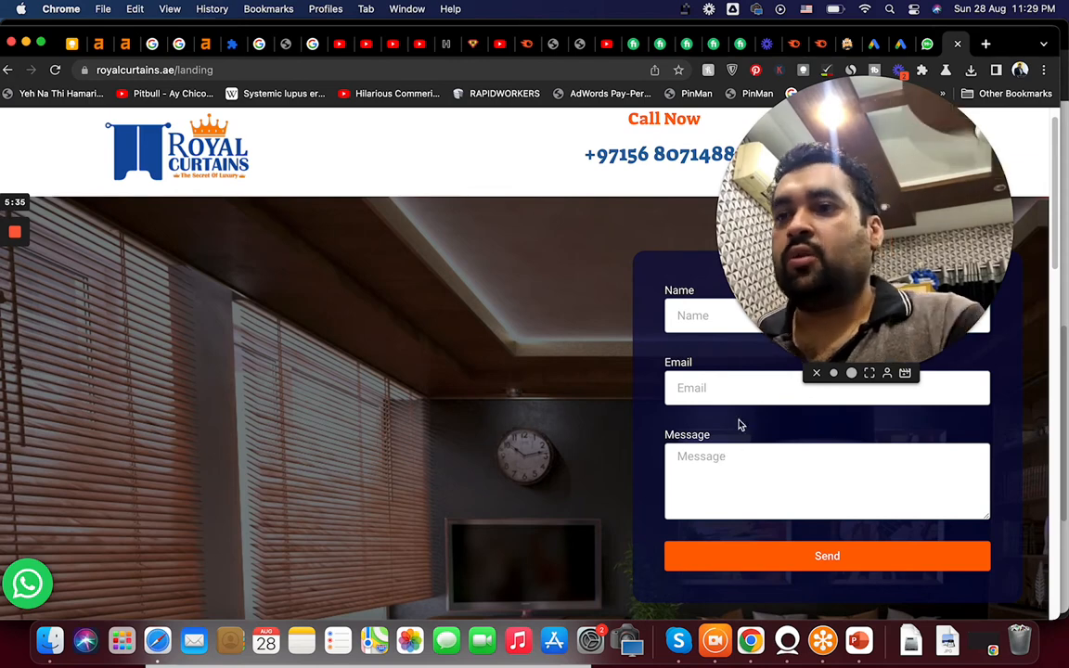
pyautogui.click(706, 316)
pyautogui.write('A')
pyautogui.press('Down')
pyautogui.press('Return')
pyautogui.press('Tab')
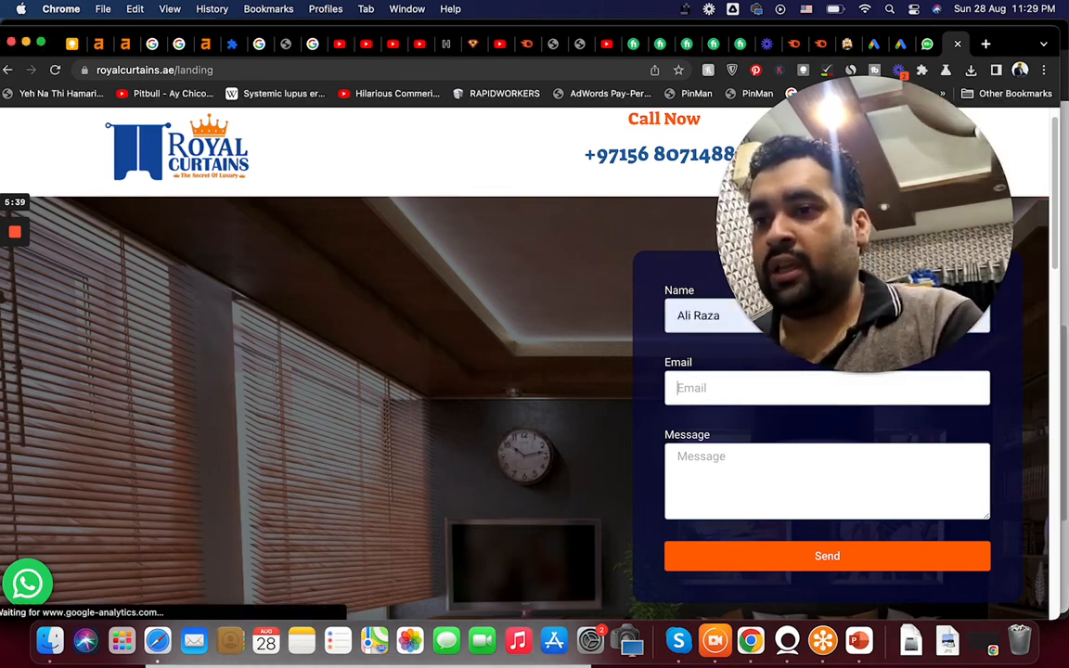
pyautogui.write('aa')
pyautogui.click(776, 428)
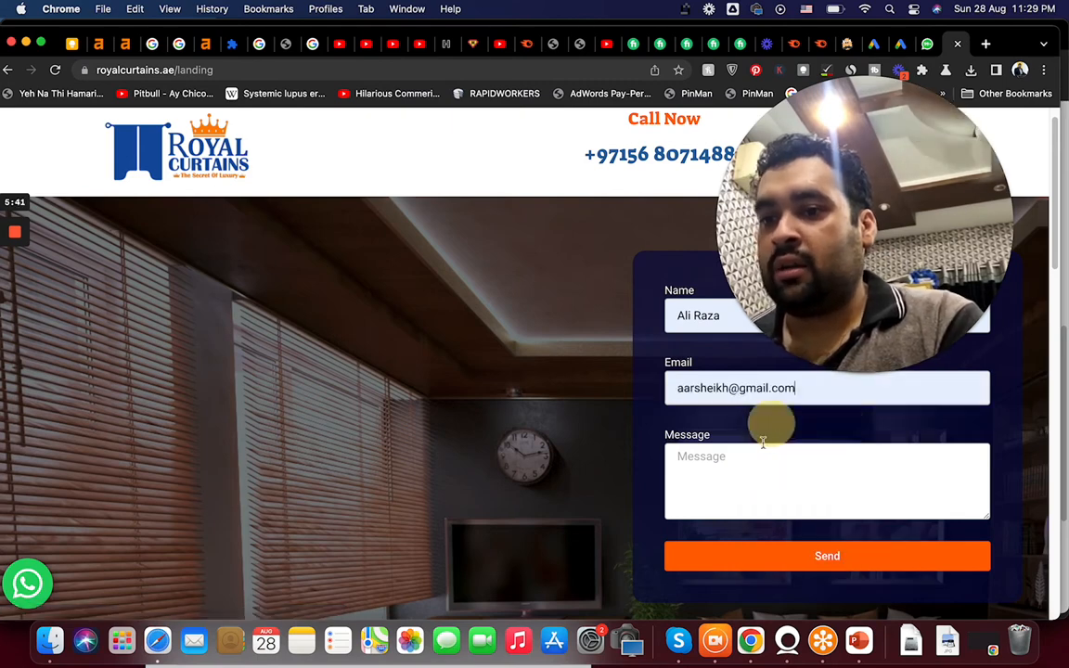
pyautogui.click(757, 472)
pyautogui.write('aaa')
pyautogui.click(772, 557)
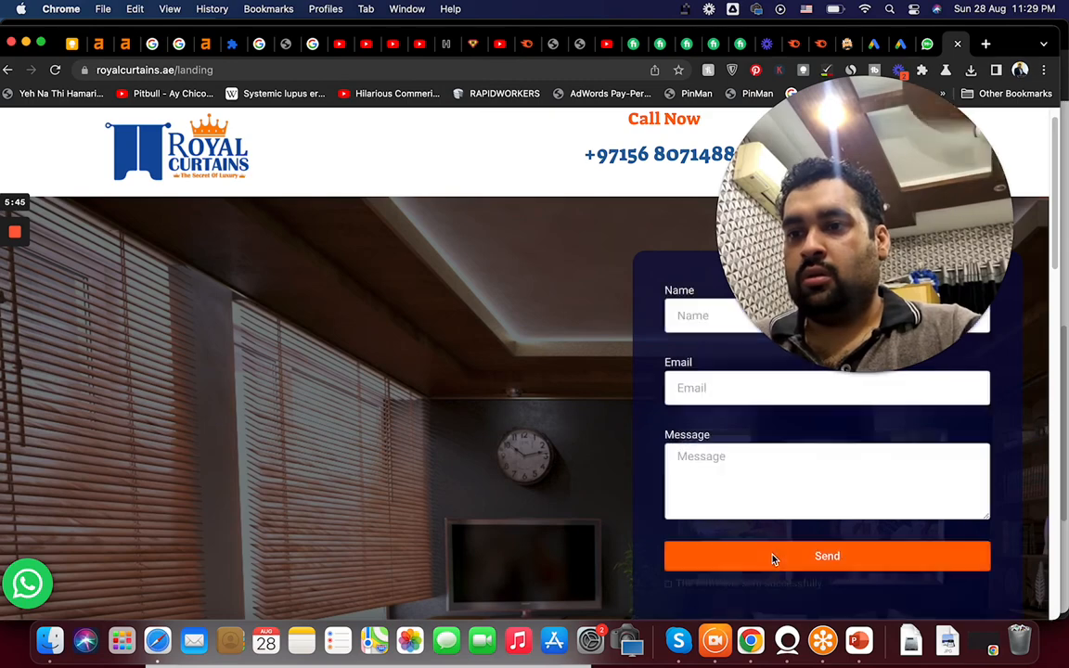
# Return to the Google Ads tab and start adding a conversion action manually using code.
pyautogui.moveTo(859, 307); pyautogui.dragTo(884, 377)
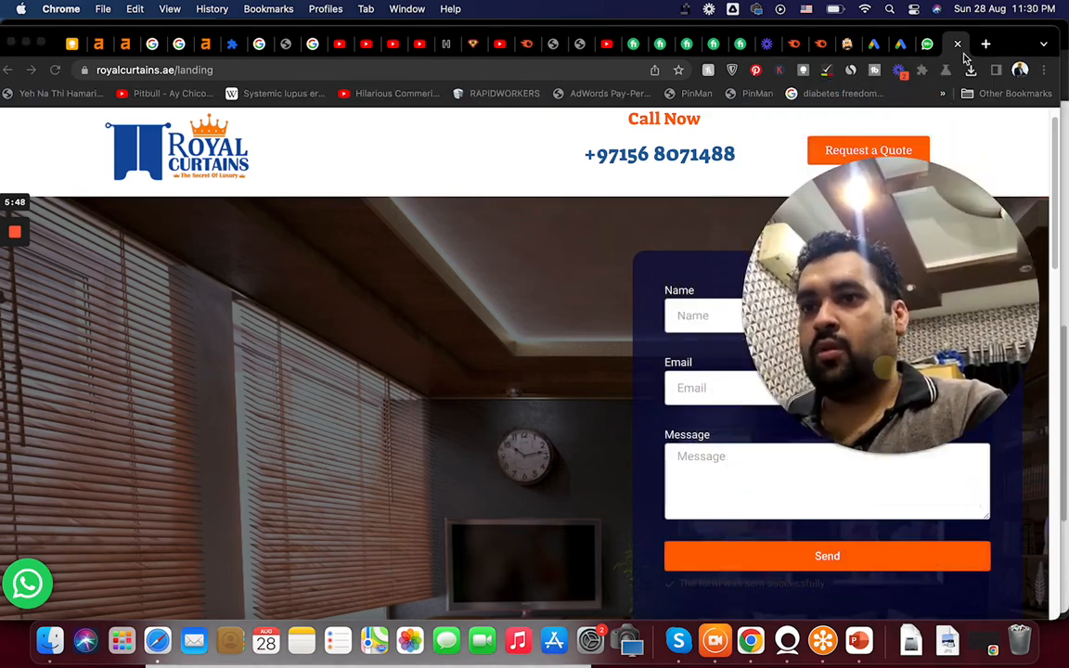
pyautogui.click(903, 46)
pyautogui.click(876, 47)
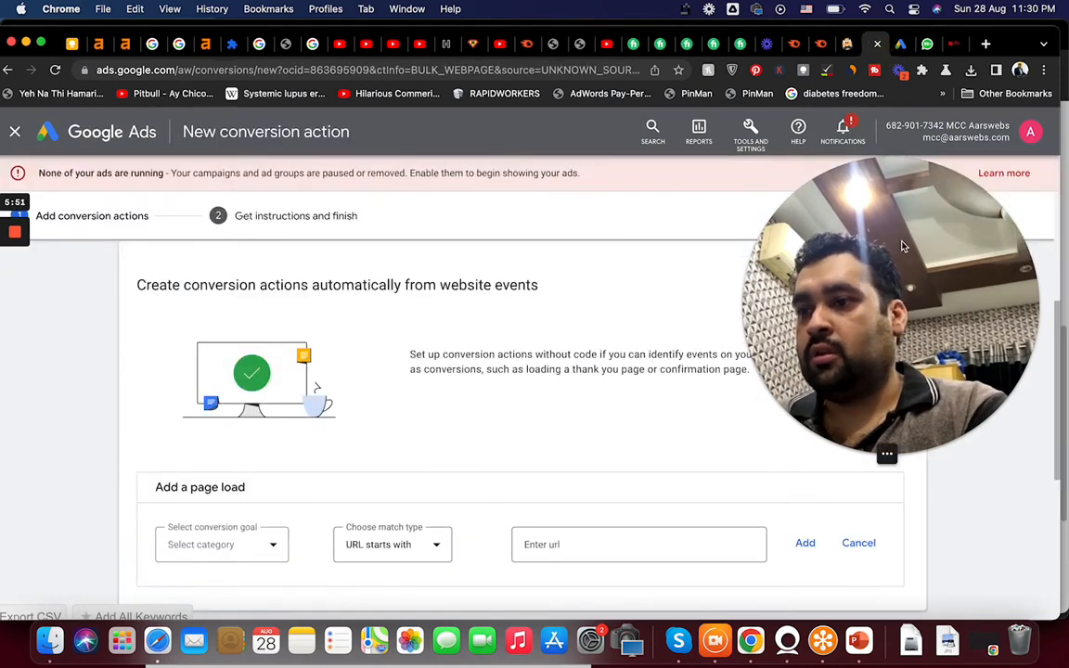
pyautogui.moveTo(1060, 337); pyautogui.dragTo(1060, 446)
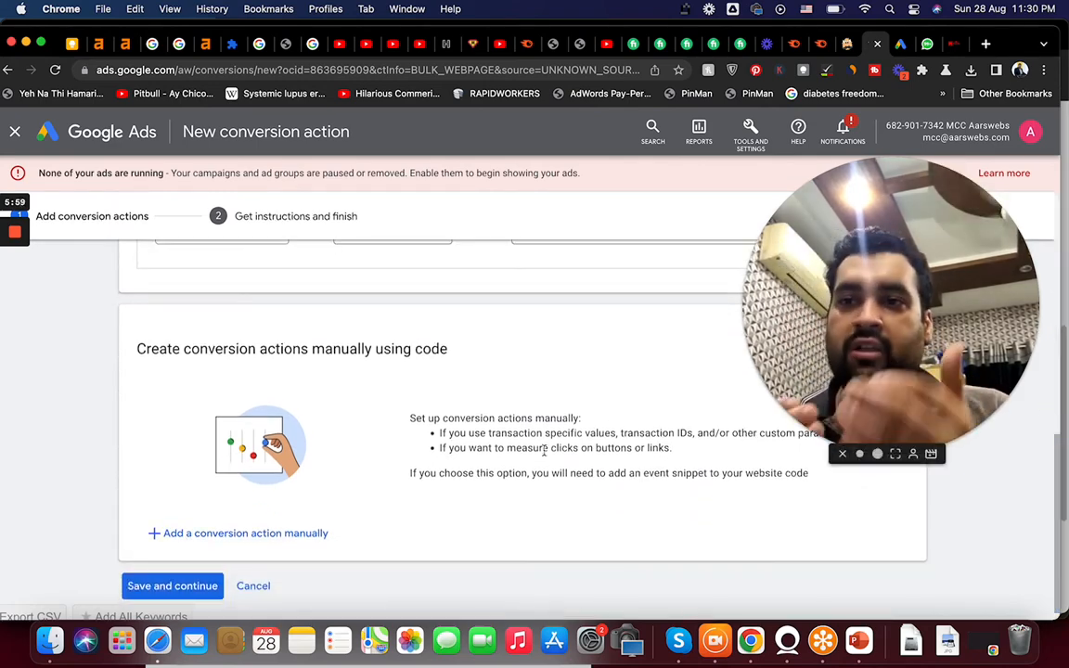
pyautogui.click(195, 547)
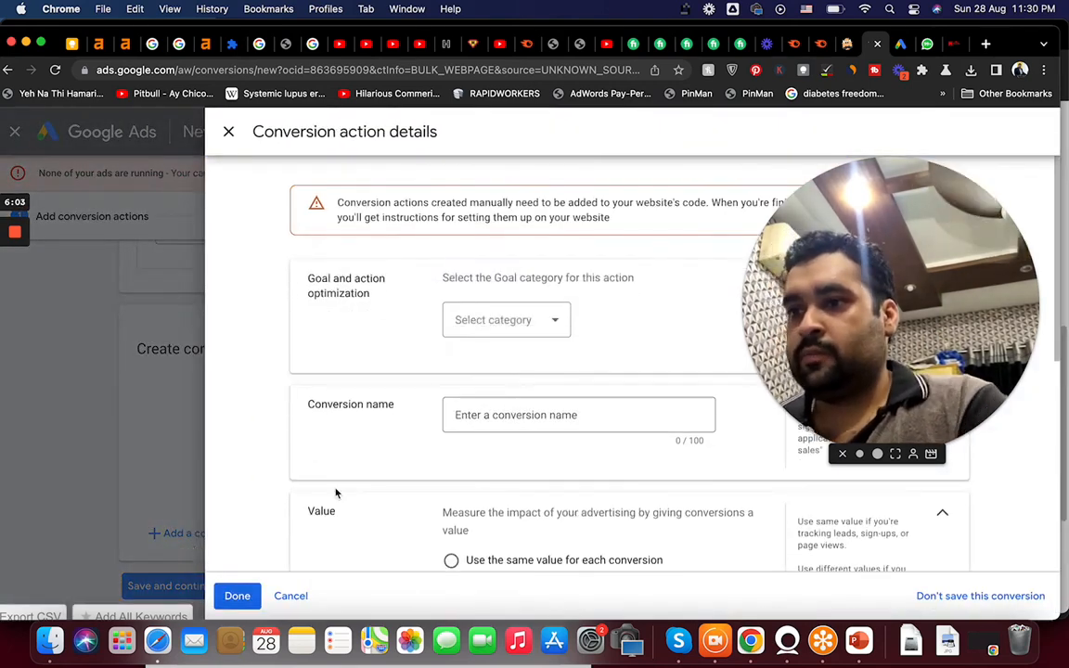
# Set the conversion's goal category to Request quote.
pyautogui.moveTo(1057, 246); pyautogui.dragTo(1049, 275)
pyautogui.click(501, 265)
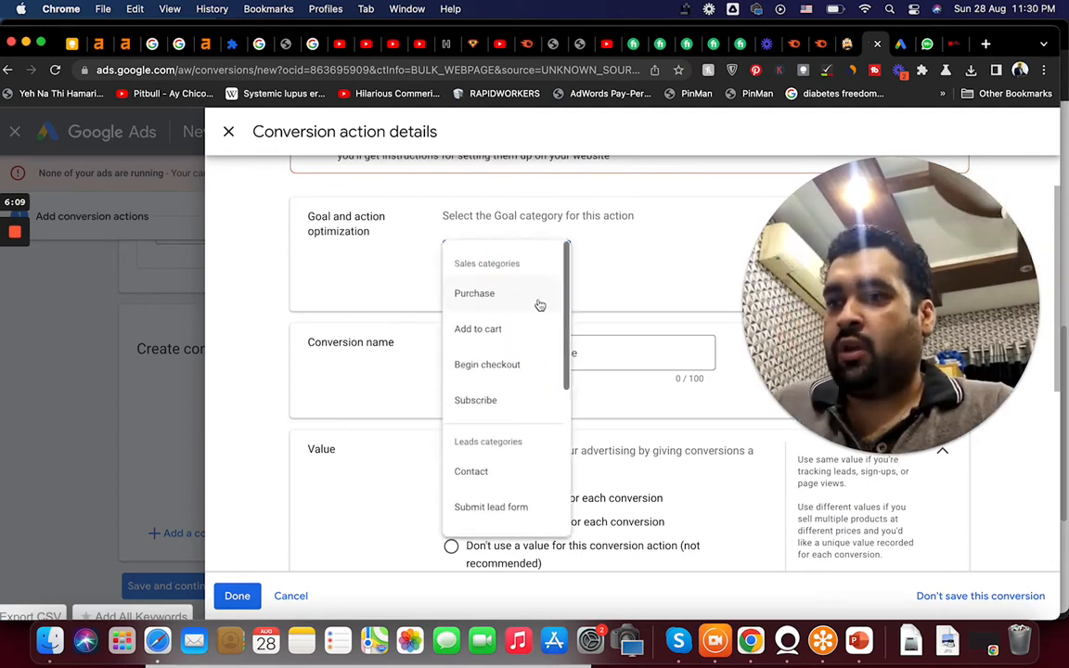
pyautogui.moveTo(570, 330); pyautogui.dragTo(570, 402)
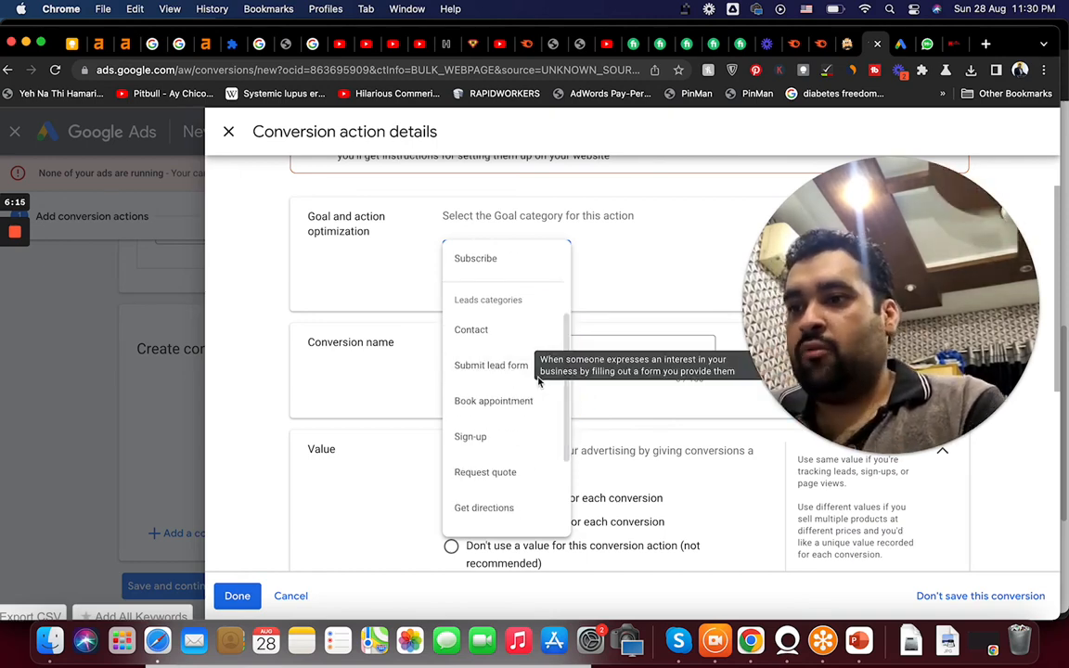
pyautogui.moveTo(564, 407); pyautogui.dragTo(566, 471)
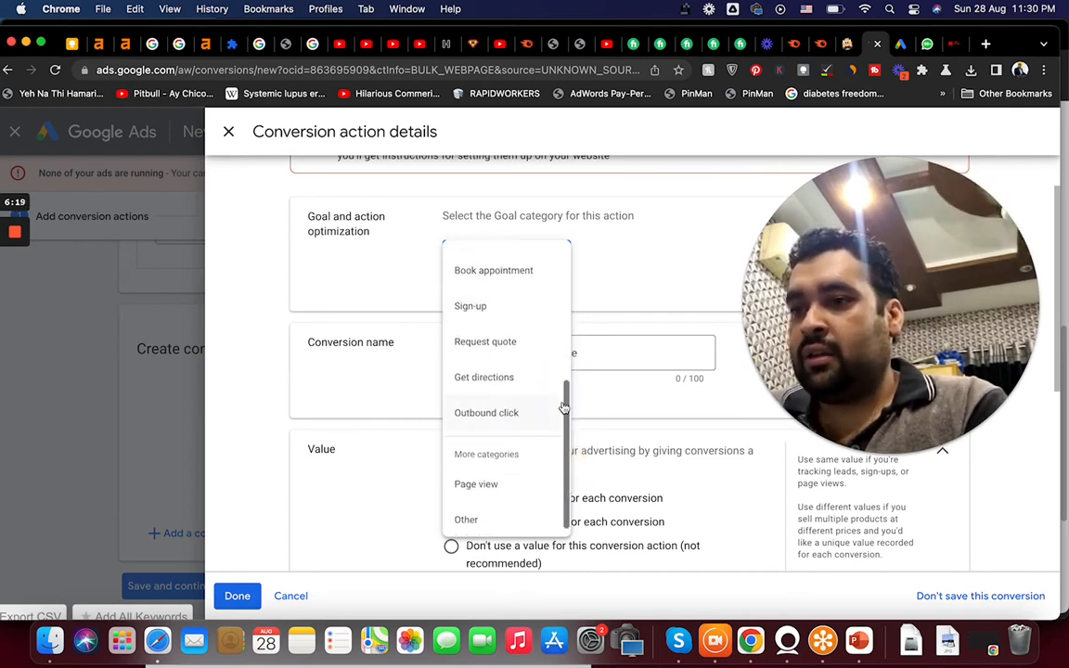
pyautogui.moveTo(563, 407)
pyautogui.mouseDown()
pyautogui.moveTo(567, 362)
pyautogui.moveTo(566, 401)
pyautogui.mouseUp()
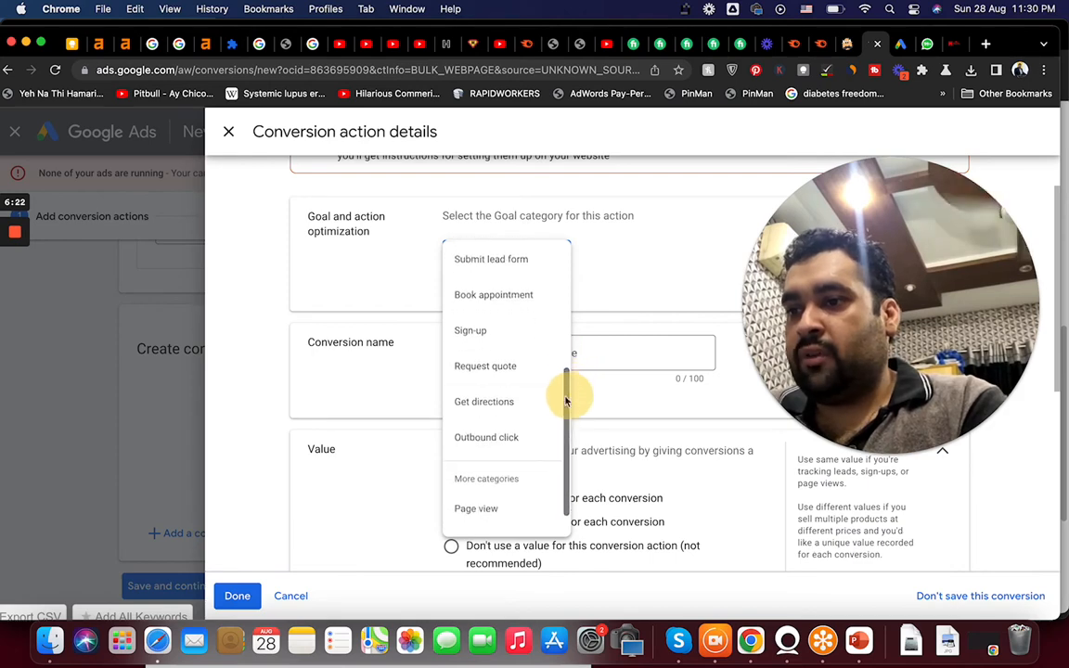
pyautogui.click(510, 371)
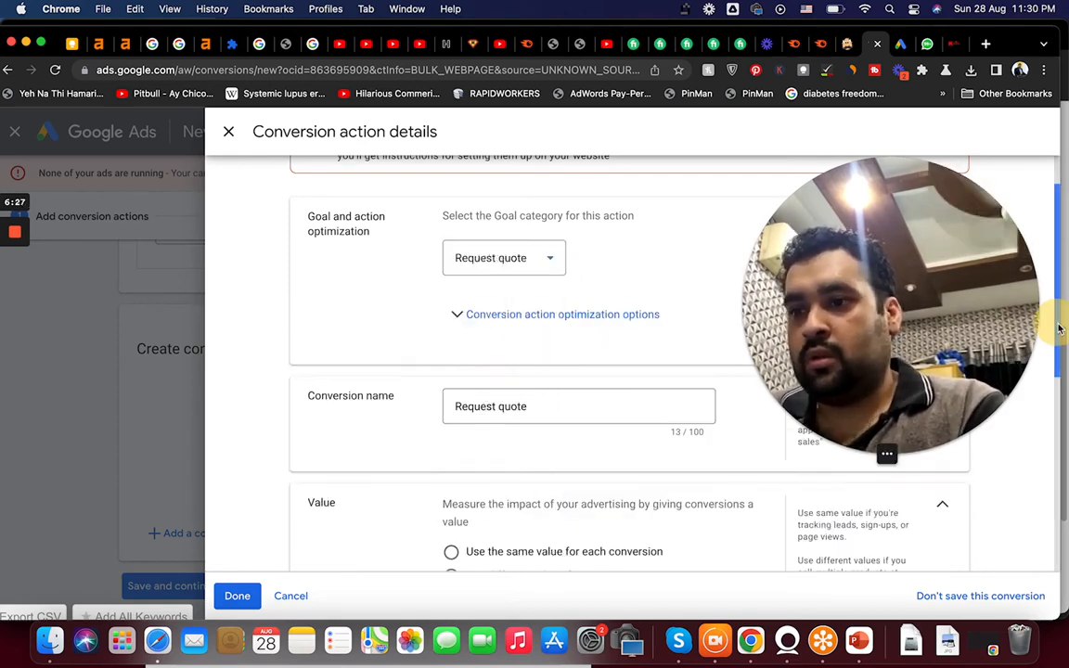
# Choose not to use a value for this conversion action.
pyautogui.moveTo(1059, 328); pyautogui.dragTo(1061, 418)
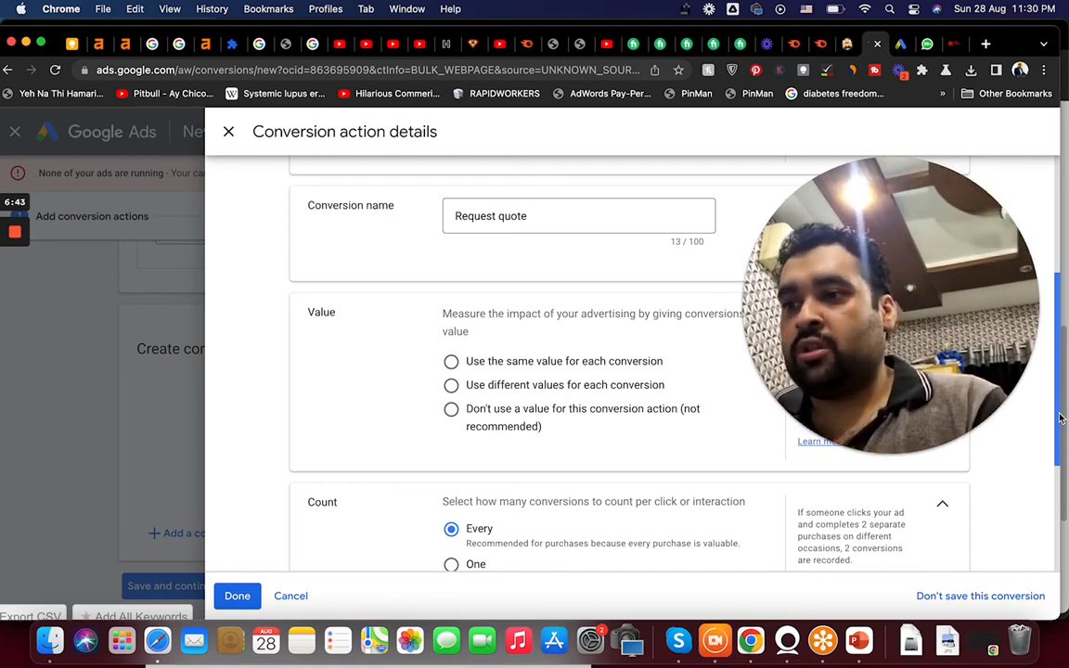
pyautogui.click(451, 362)
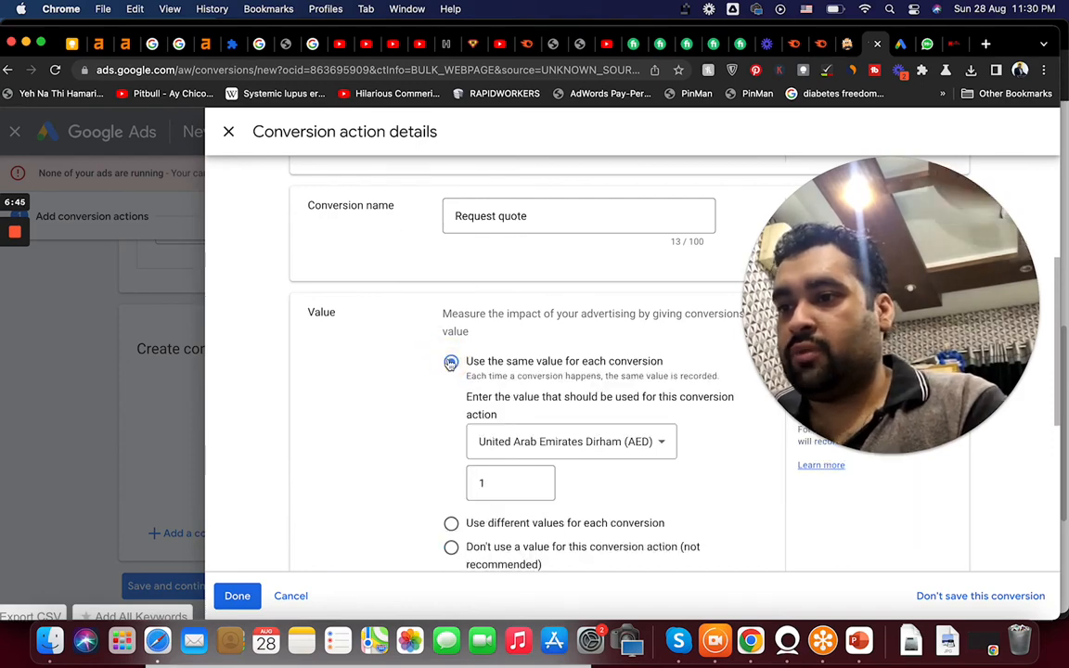
pyautogui.click(451, 546)
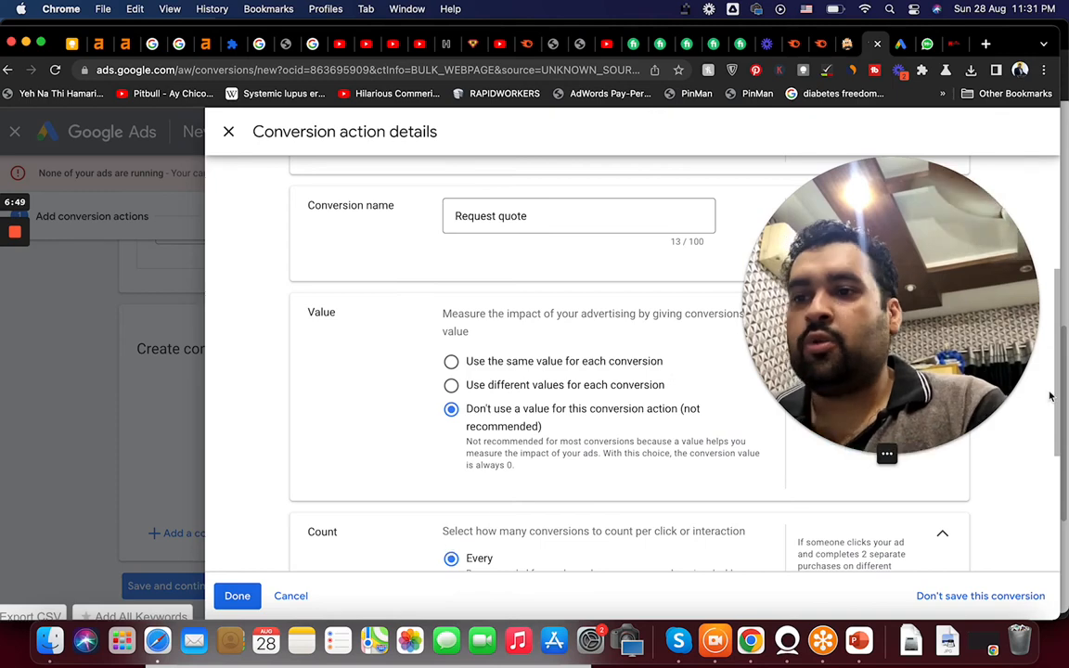
# Set the click-through conversion window to 90 days.
pyautogui.moveTo(1061, 394); pyautogui.dragTo(1057, 518)
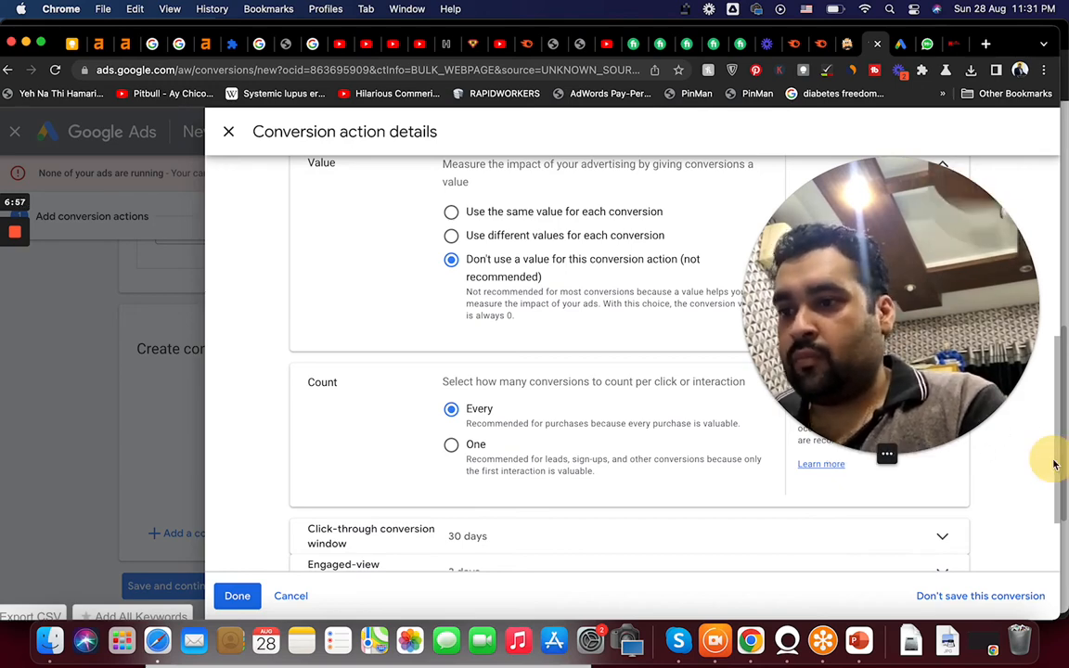
pyautogui.click(951, 541)
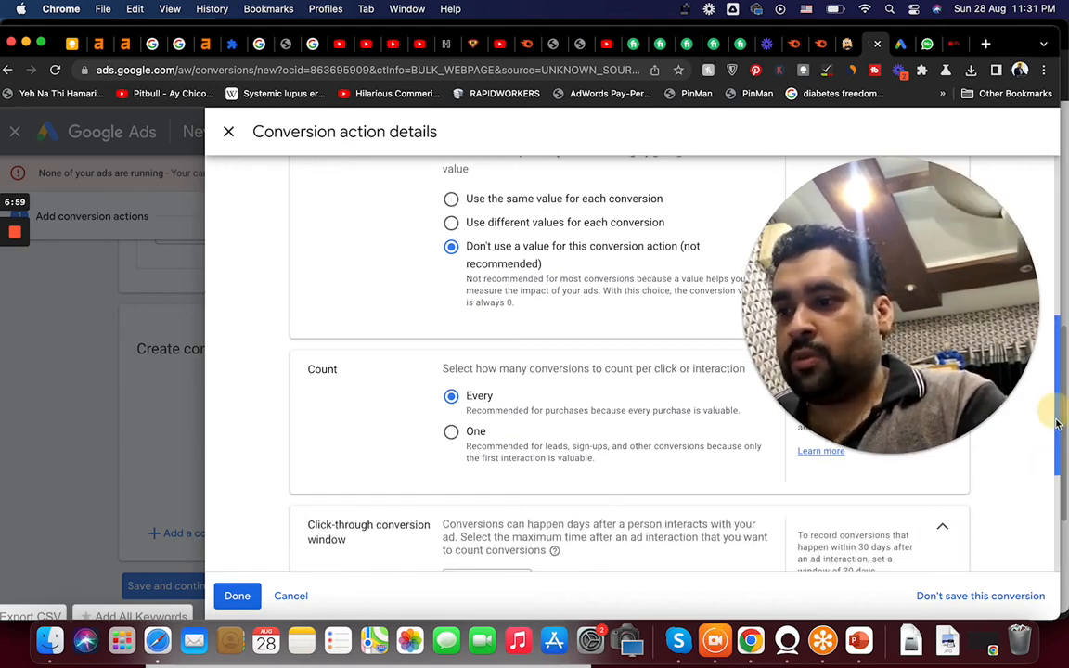
pyautogui.moveTo(1055, 406); pyautogui.dragTo(1058, 475)
pyautogui.click(495, 396)
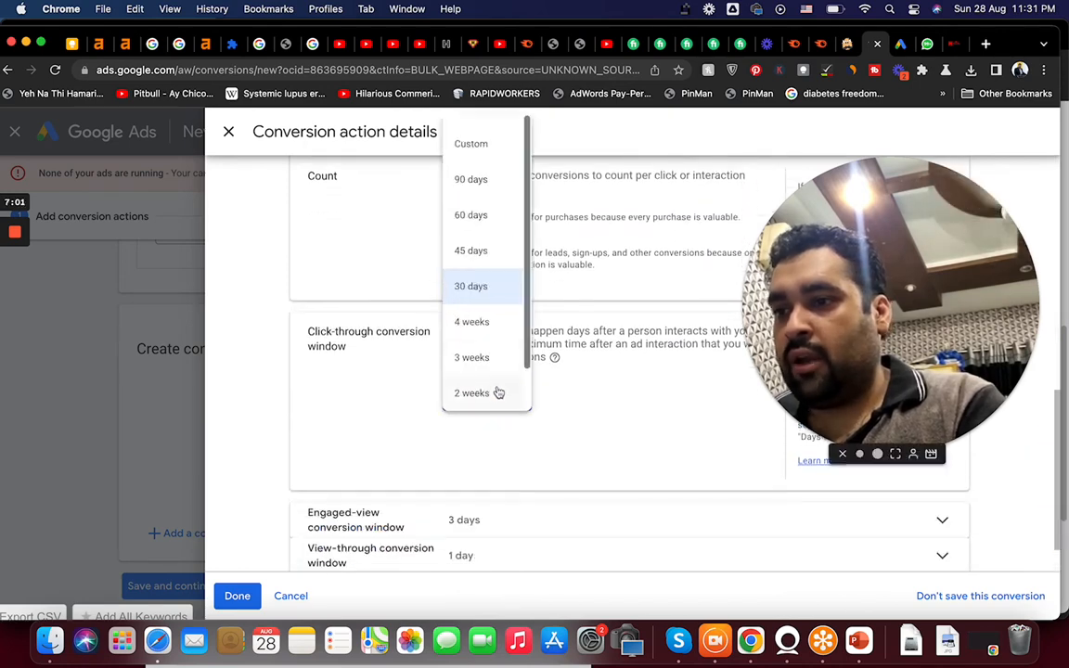
pyautogui.click(482, 182)
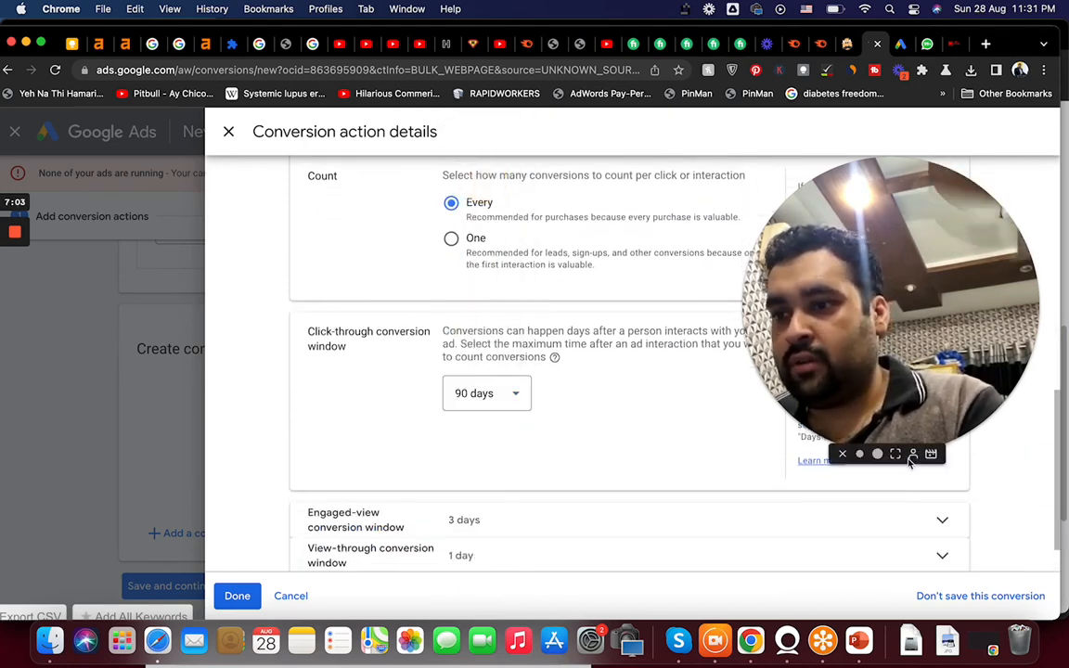
# Set the engaged-view conversion window to 30 days.
pyautogui.moveTo(1059, 448); pyautogui.dragTo(1049, 488)
pyautogui.click(582, 481)
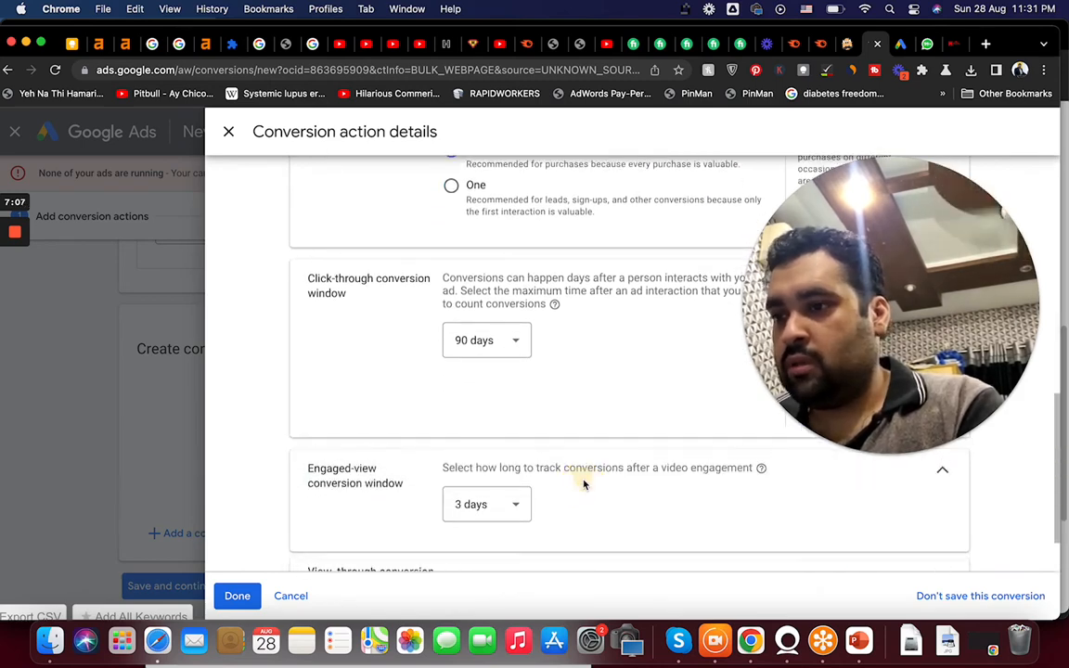
pyautogui.click(512, 513)
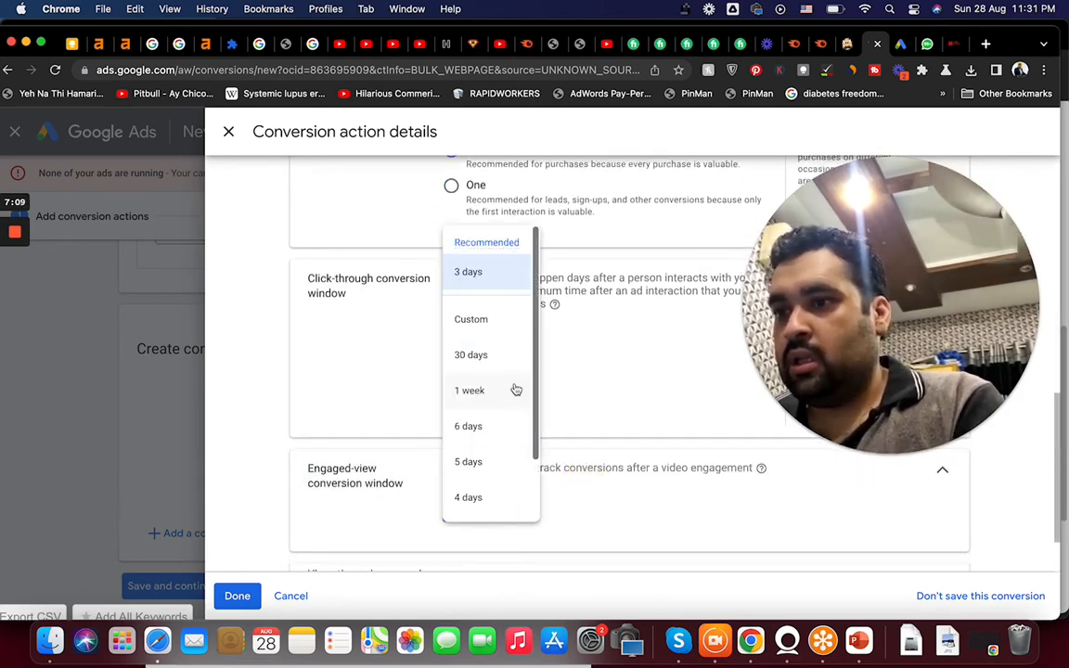
pyautogui.click(489, 357)
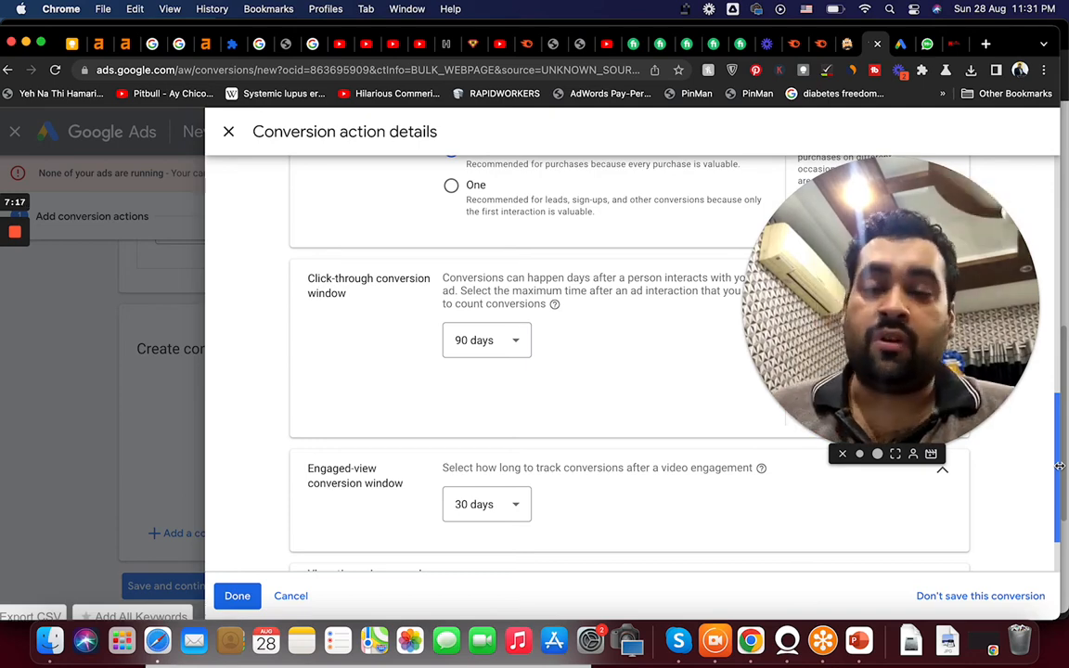
# Set the view-through conversion window to 30 days and finish the conversion action details.
pyautogui.moveTo(1055, 502); pyautogui.dragTo(1057, 531)
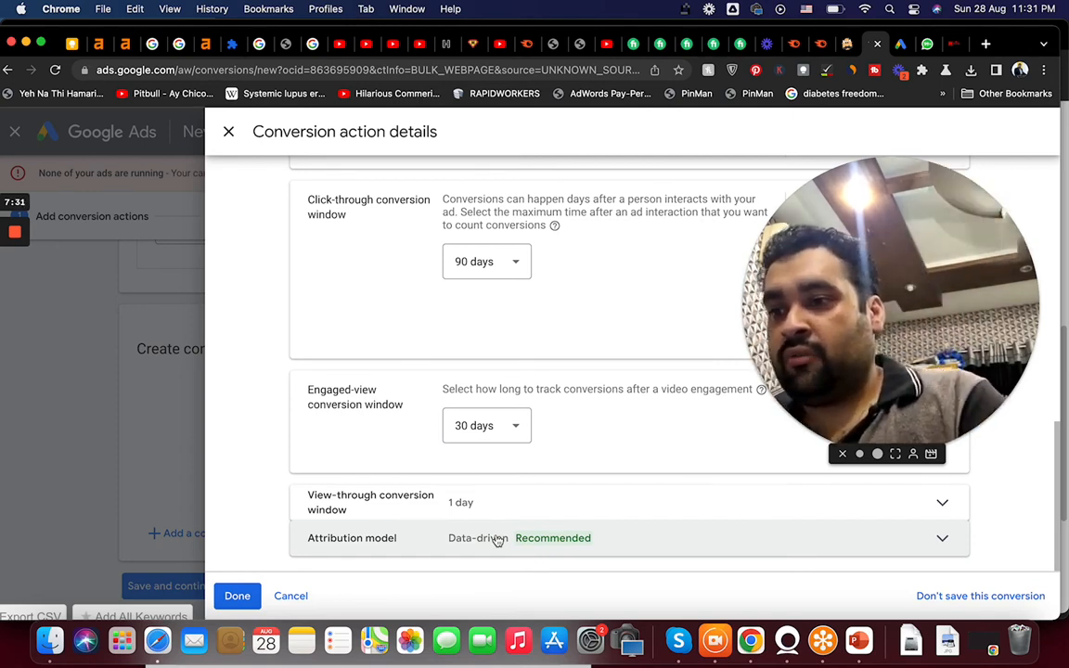
pyautogui.click(494, 506)
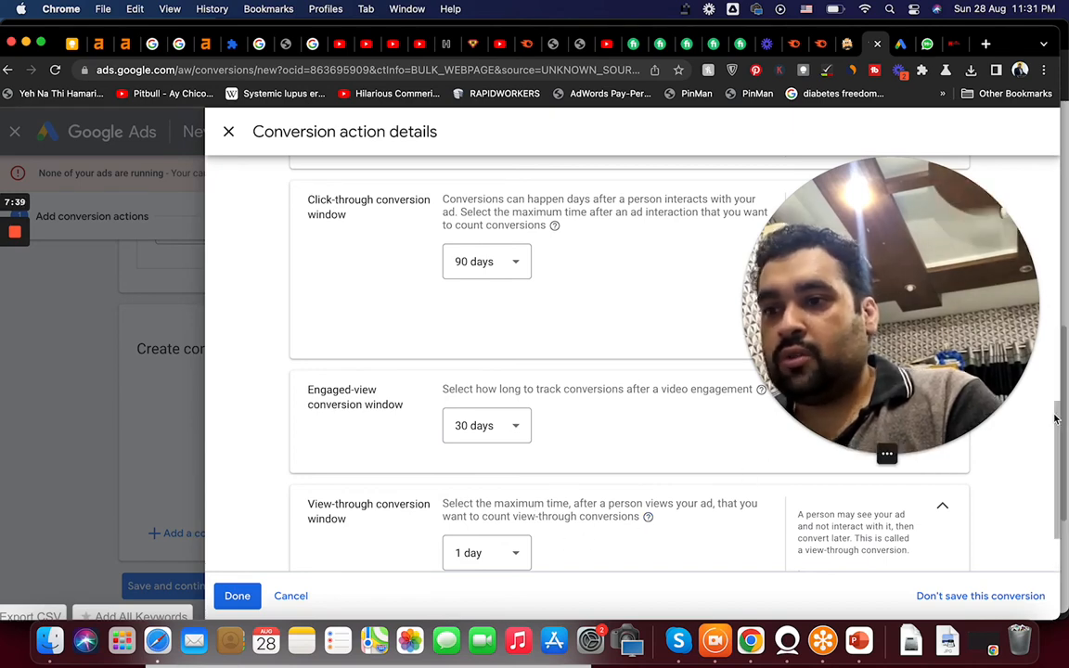
pyautogui.moveTo(1059, 461); pyautogui.dragTo(1049, 497)
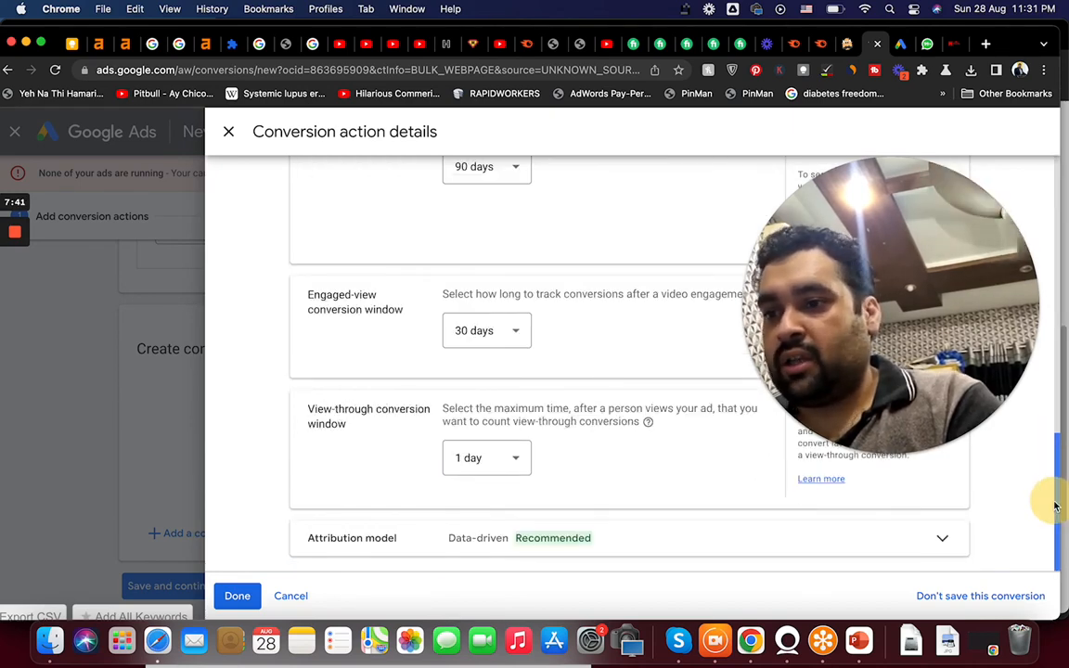
pyautogui.click(461, 469)
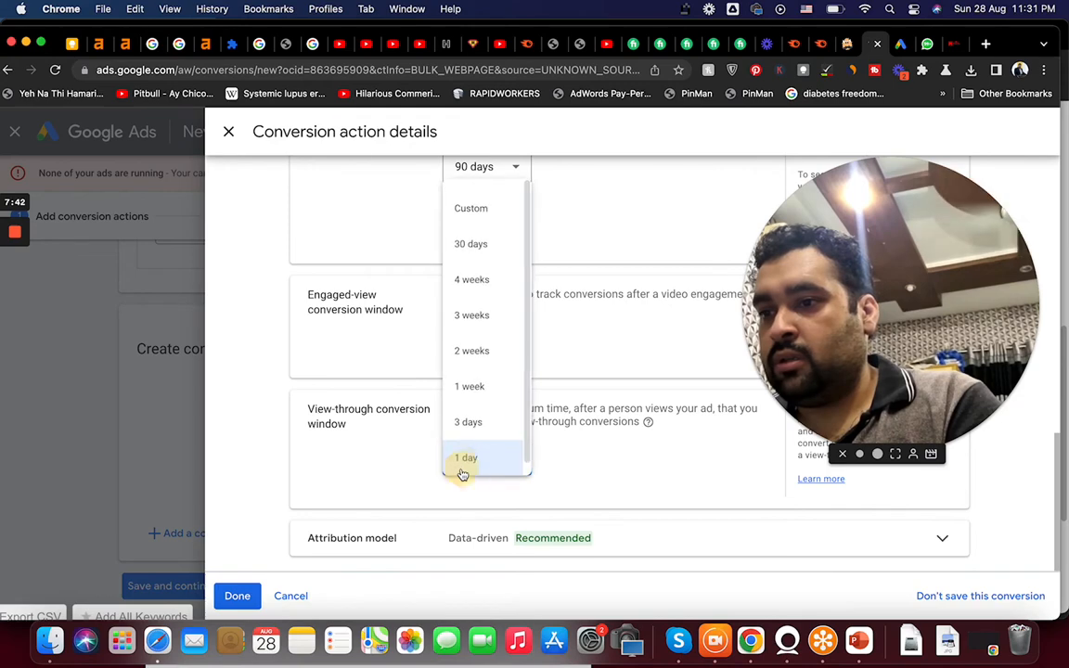
pyautogui.click(471, 244)
pyautogui.click(238, 597)
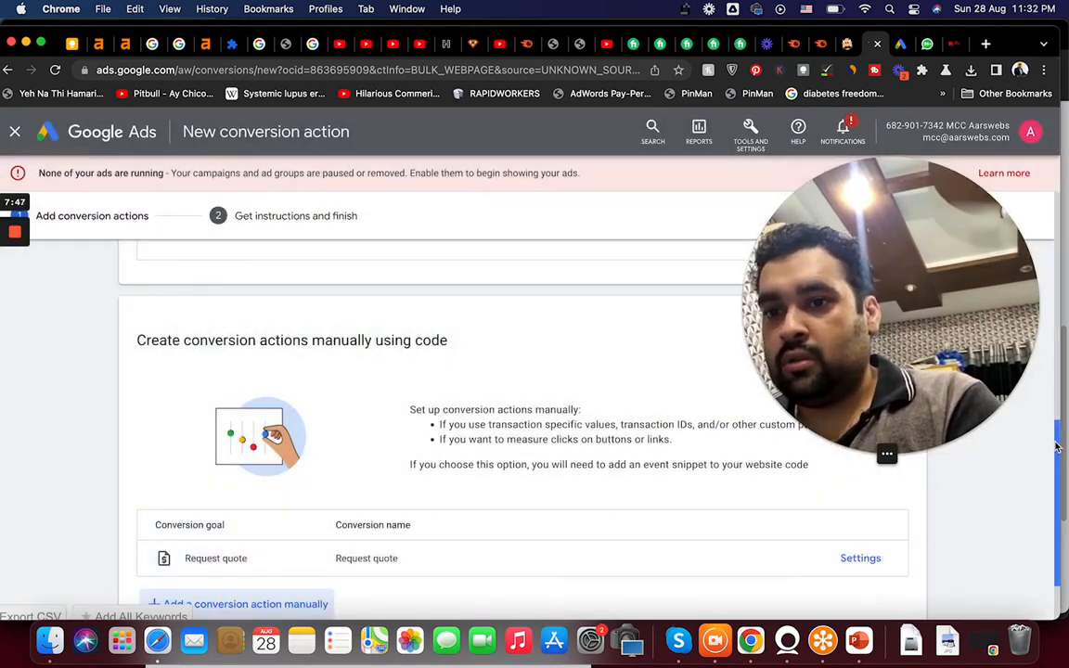
# Save the Request quote conversion action, keeping HTML as the website code framework, and finish setup.
pyautogui.moveTo(1057, 473); pyautogui.dragTo(1057, 501)
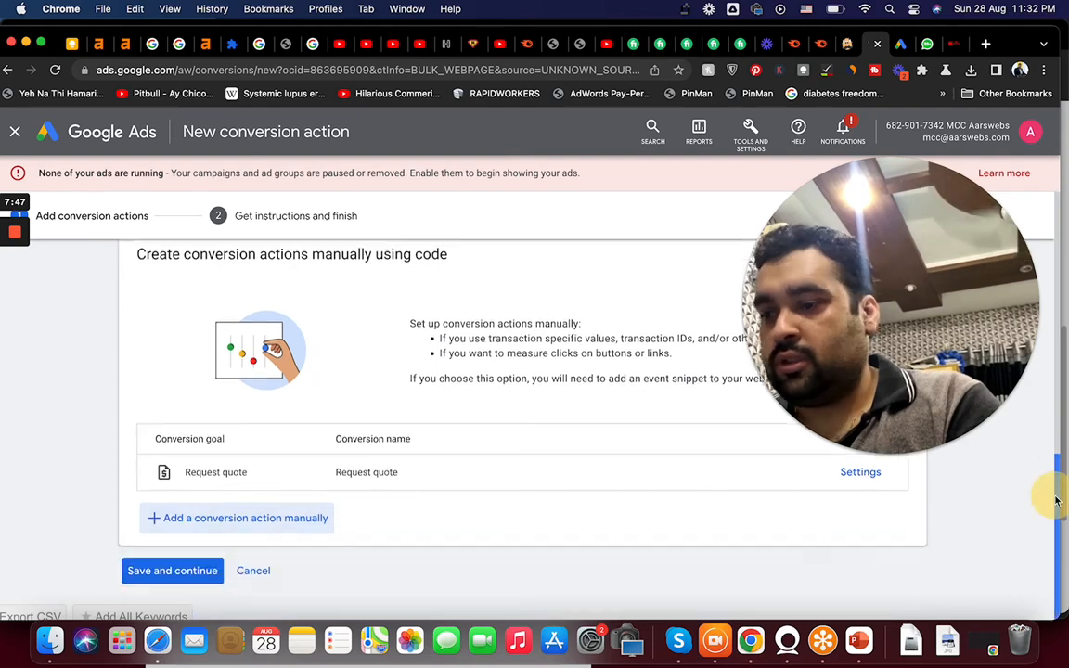
pyautogui.click(148, 579)
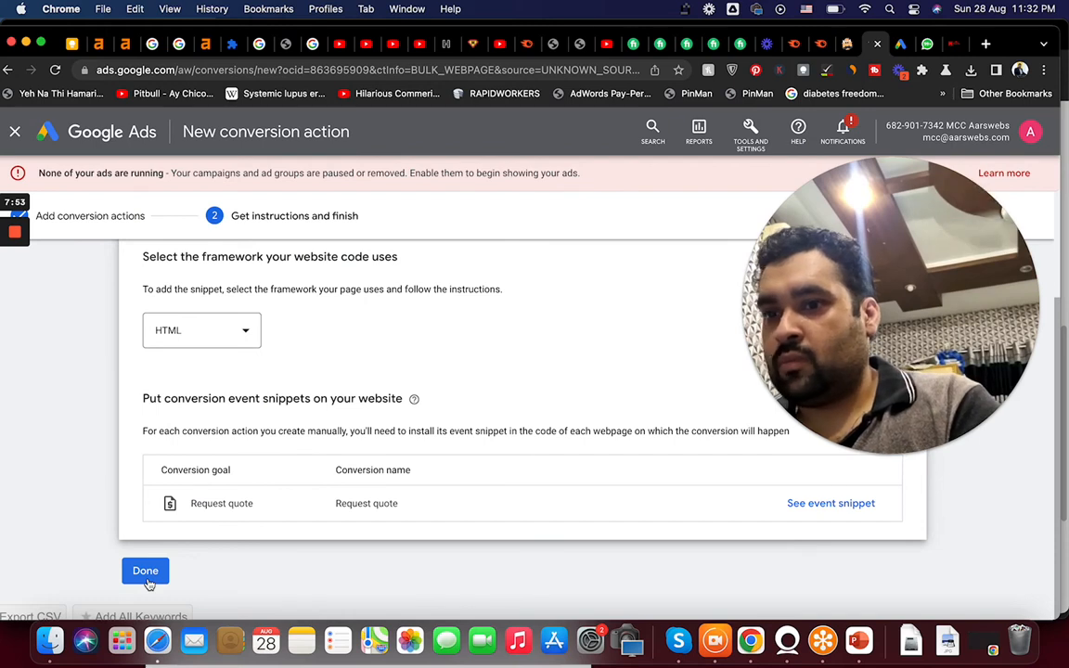
pyautogui.click(162, 334)
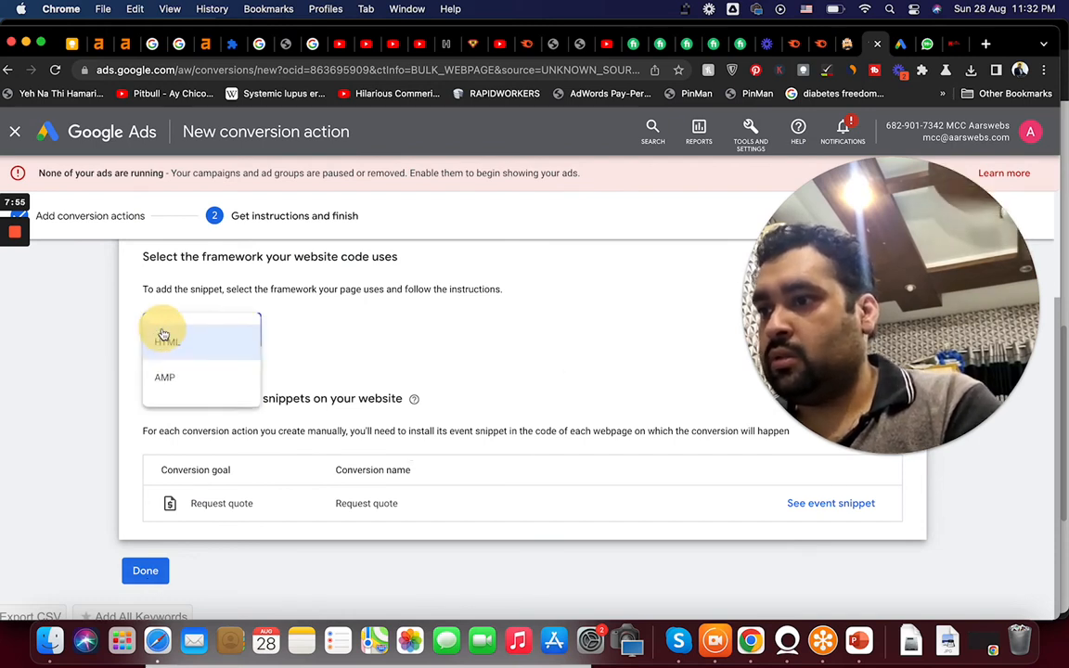
pyautogui.click(164, 340)
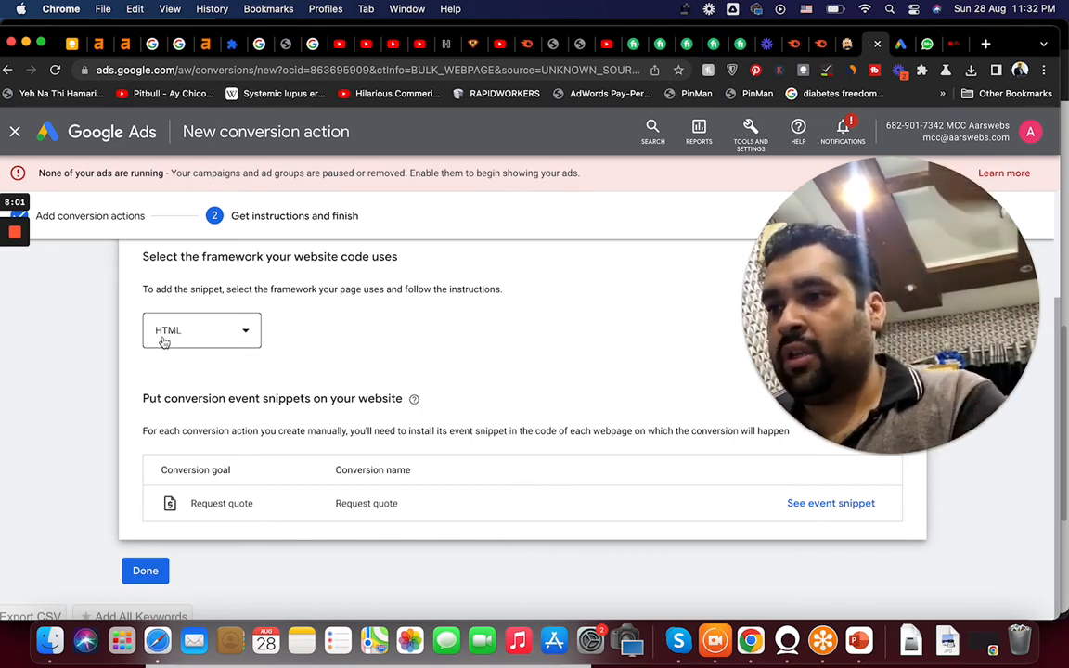
pyautogui.click(144, 572)
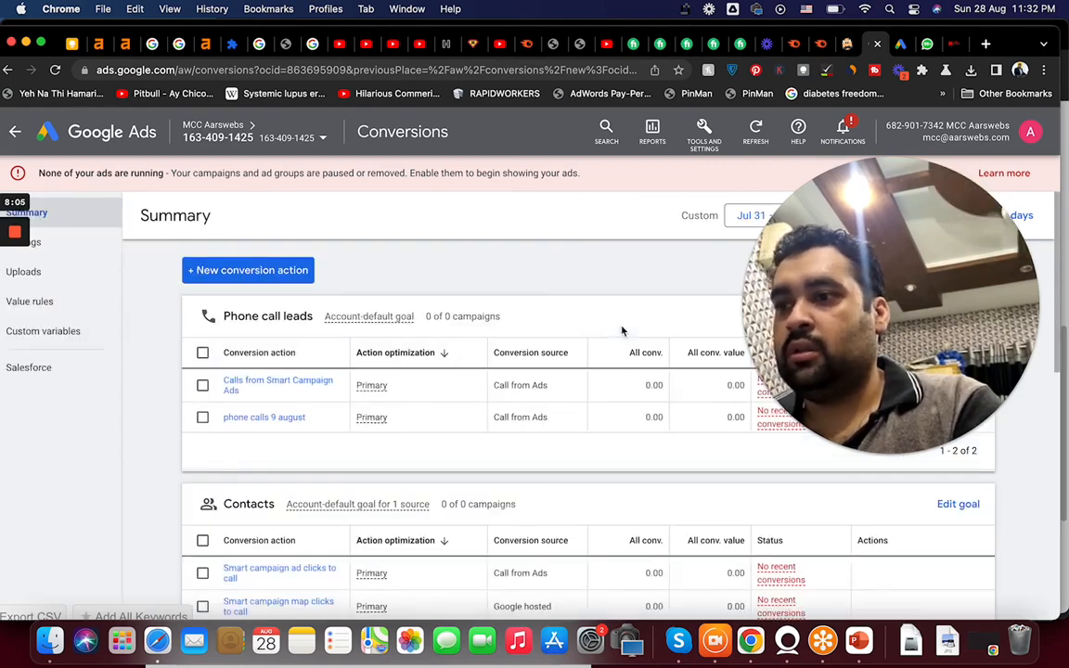
# Open the Request quote conversion action and review its settings and tracked webpages.
pyautogui.scroll(-5, 1054, 365)
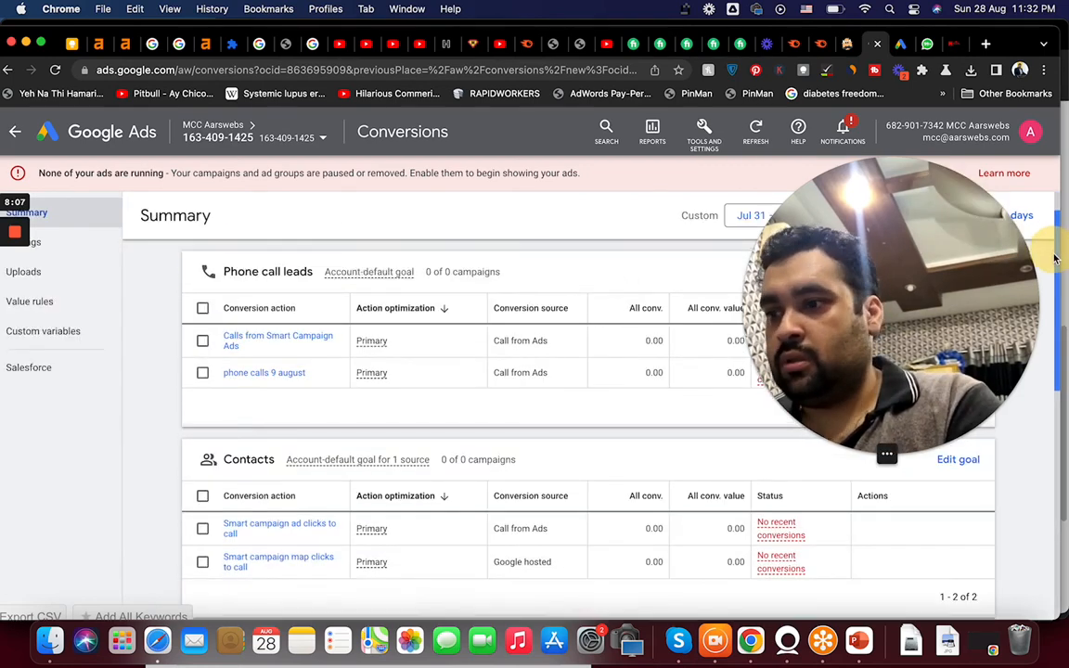
pyautogui.scroll(1, 1054, 364)
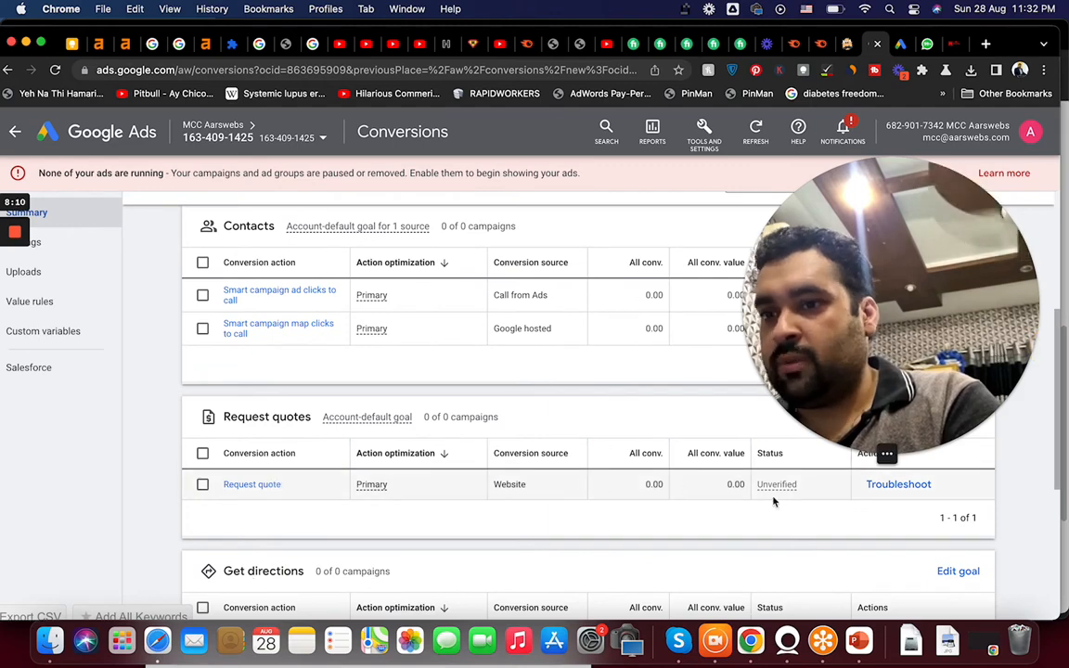
pyautogui.click(275, 486)
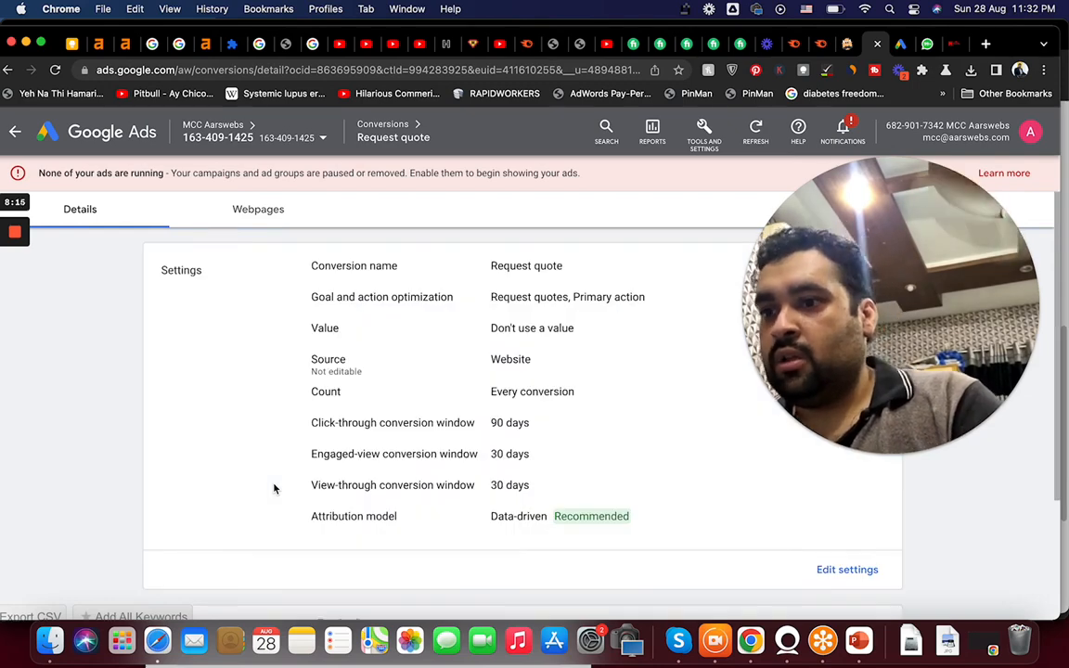
pyautogui.moveTo(1056, 451); pyautogui.dragTo(1064, 538)
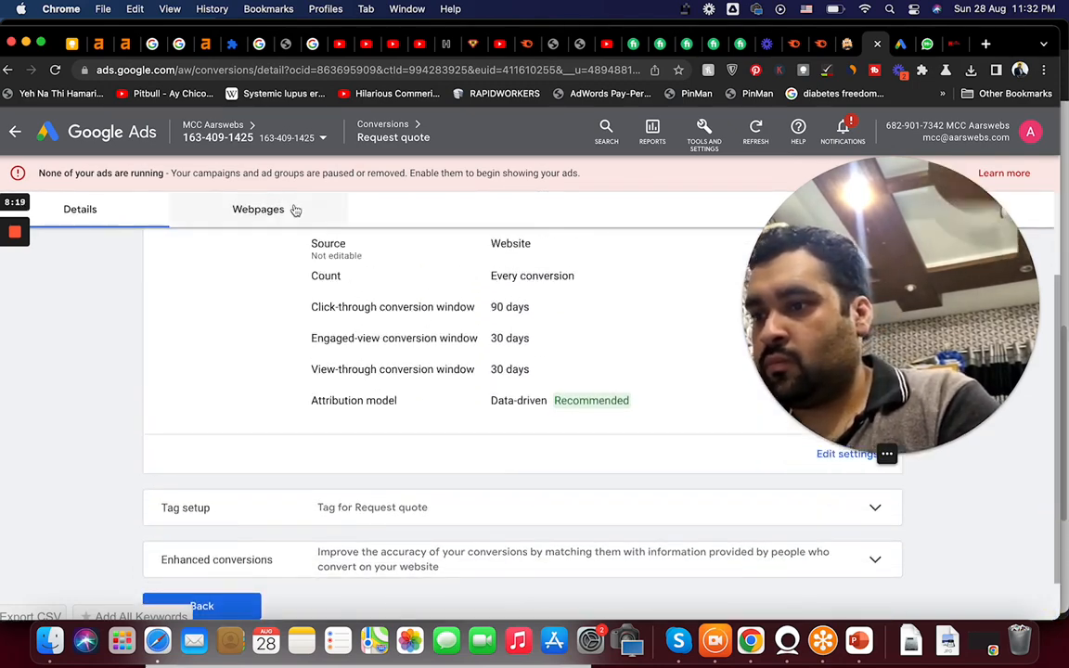
pyautogui.click(260, 217)
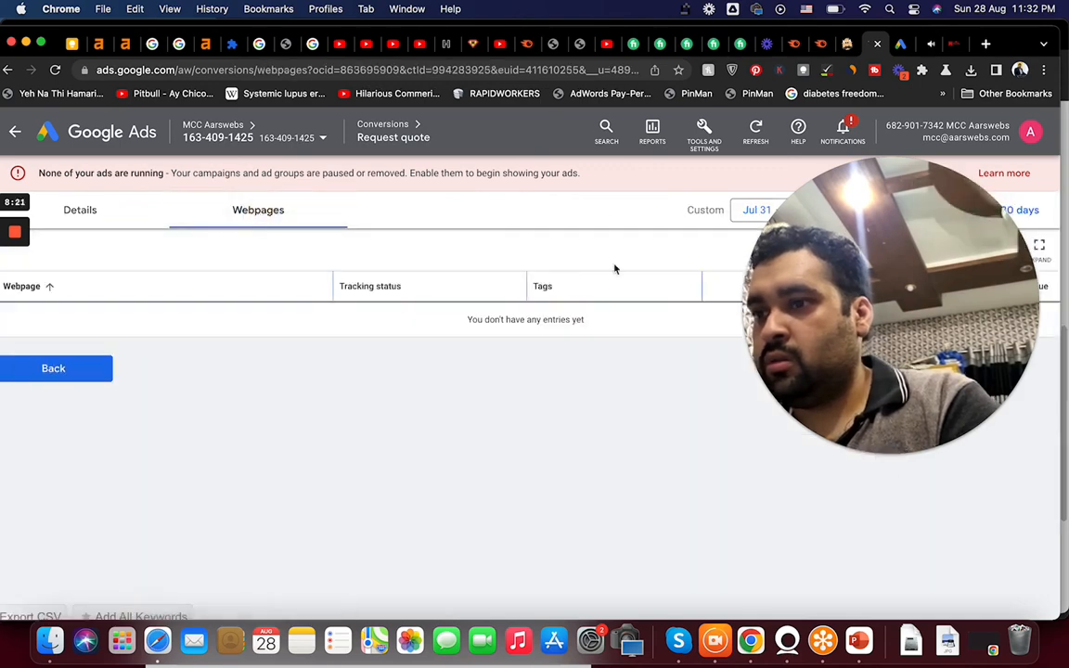
pyautogui.moveTo(922, 298); pyautogui.dragTo(919, 445)
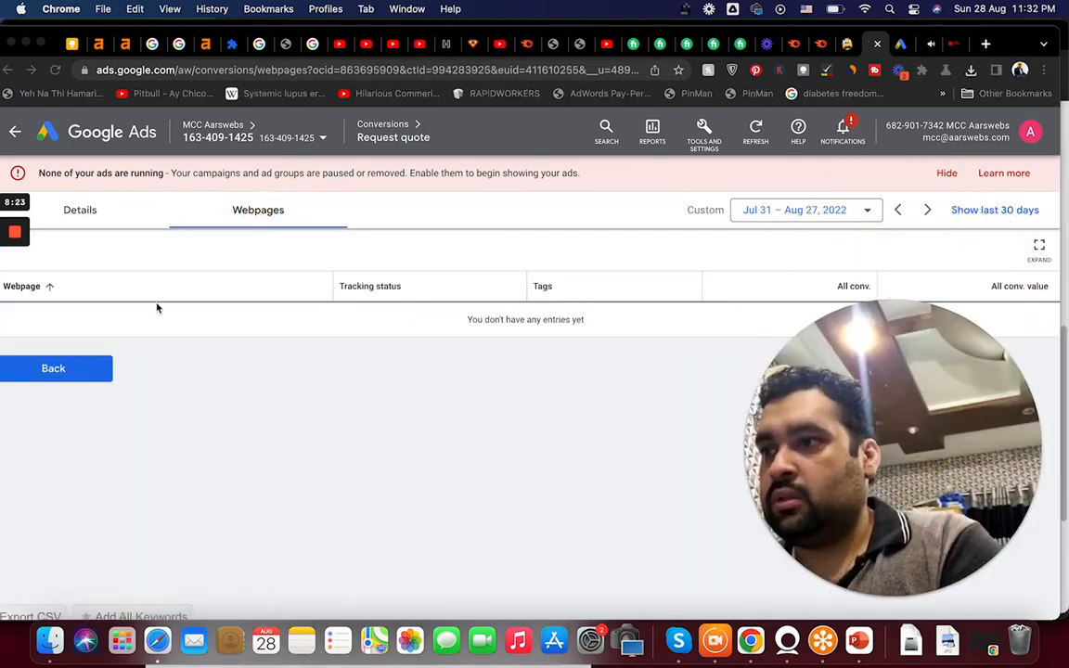
# Examine the Google tag ID embedded in the Royal Curtains landing page and compare it with the Request quote conversion details.
pyautogui.click(91, 216)
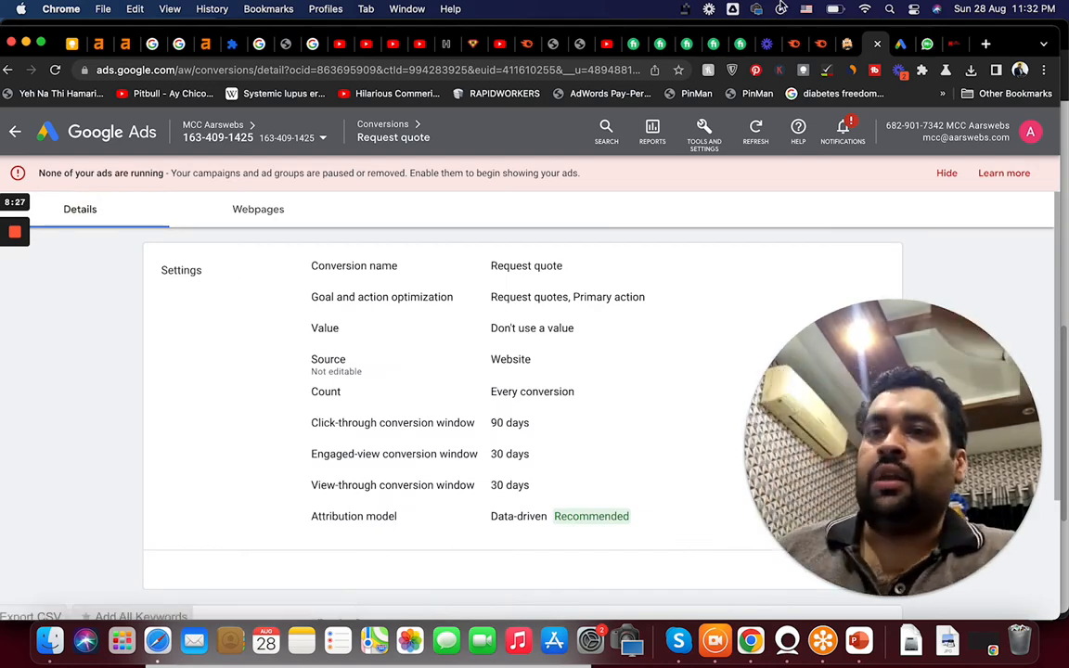
pyautogui.click(958, 45)
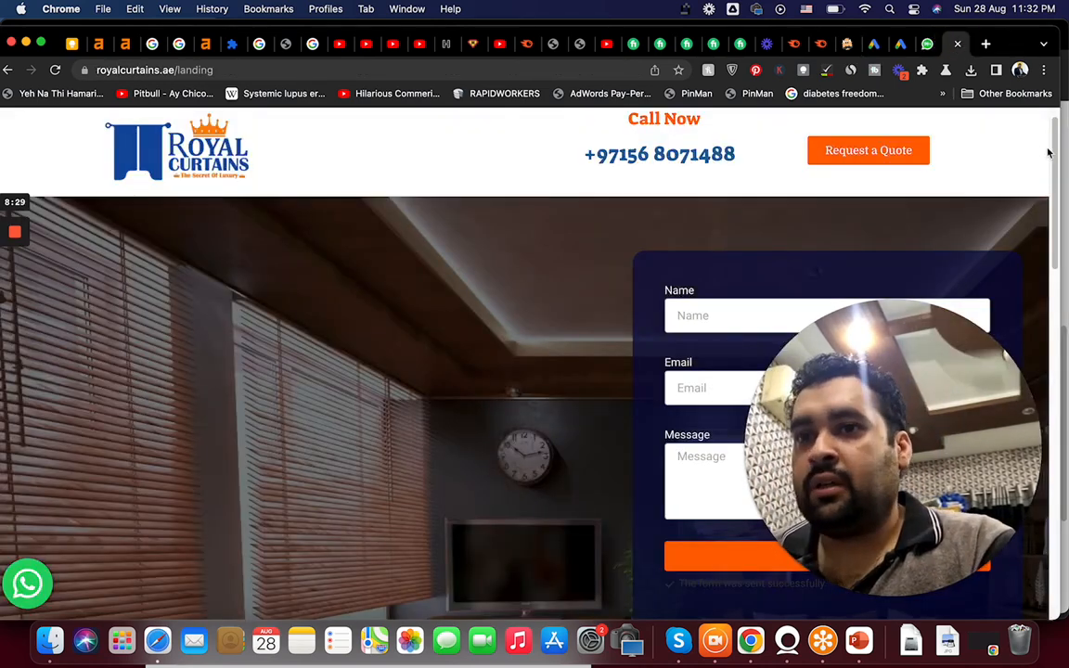
pyautogui.moveTo(1054, 142); pyautogui.dragTo(1054, 123)
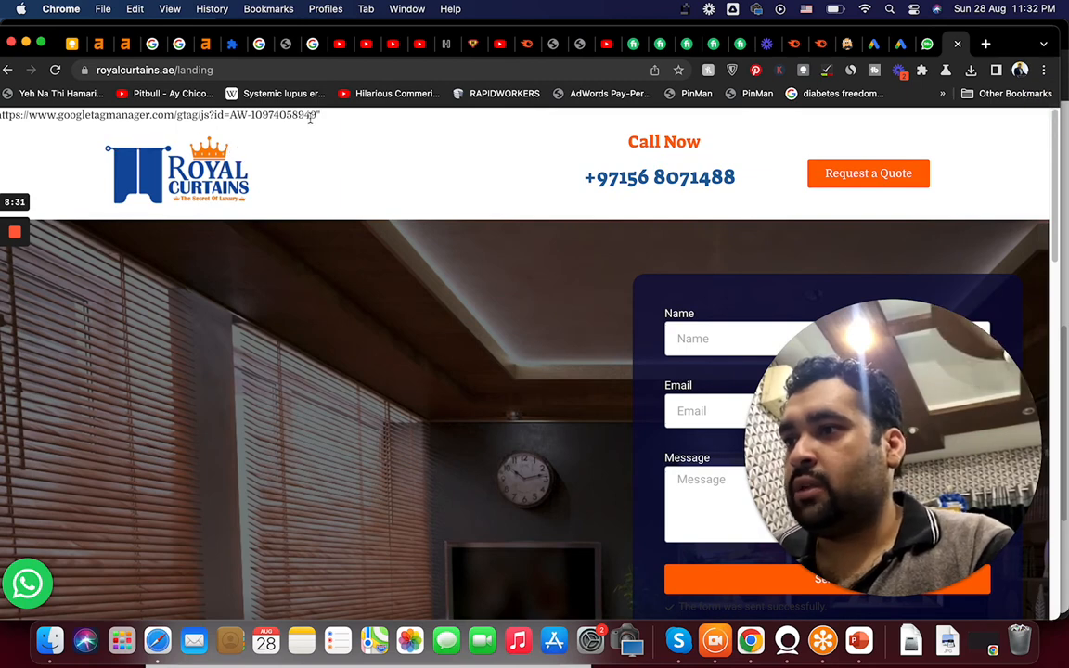
pyautogui.moveTo(143, 113); pyautogui.dragTo(33, 112)
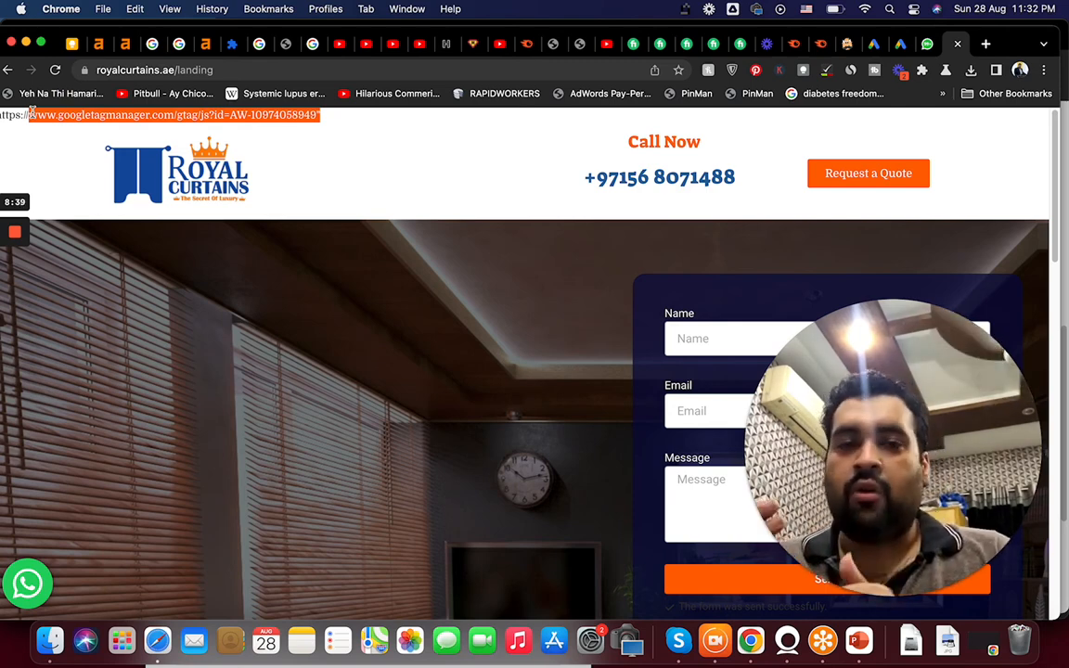
pyautogui.click(877, 46)
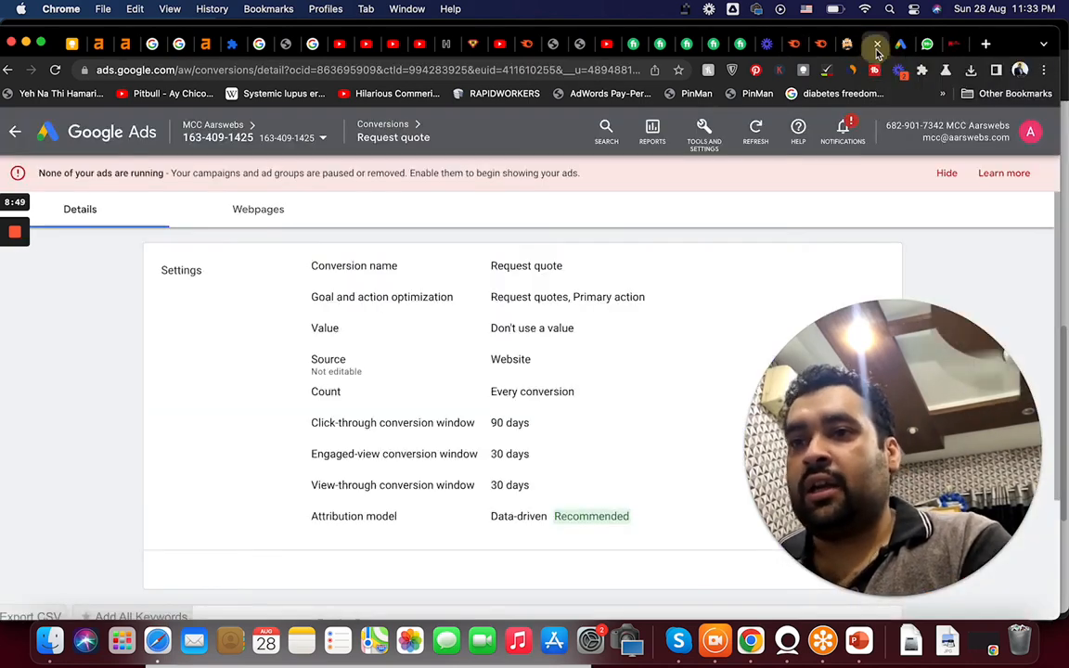
# Open the Request quote conversion's tag setup and choose to install the tag yourself.
pyautogui.scroll(-2, 1053, 351)
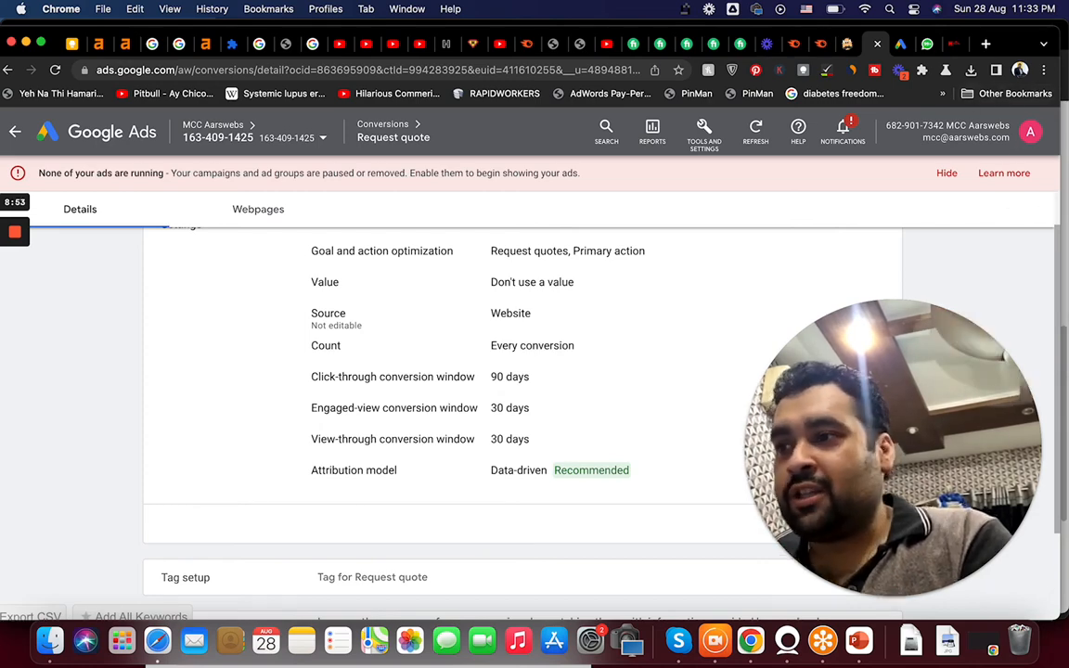
pyautogui.scroll(-2, 1054, 378)
pyautogui.scroll(-1, 1049, 409)
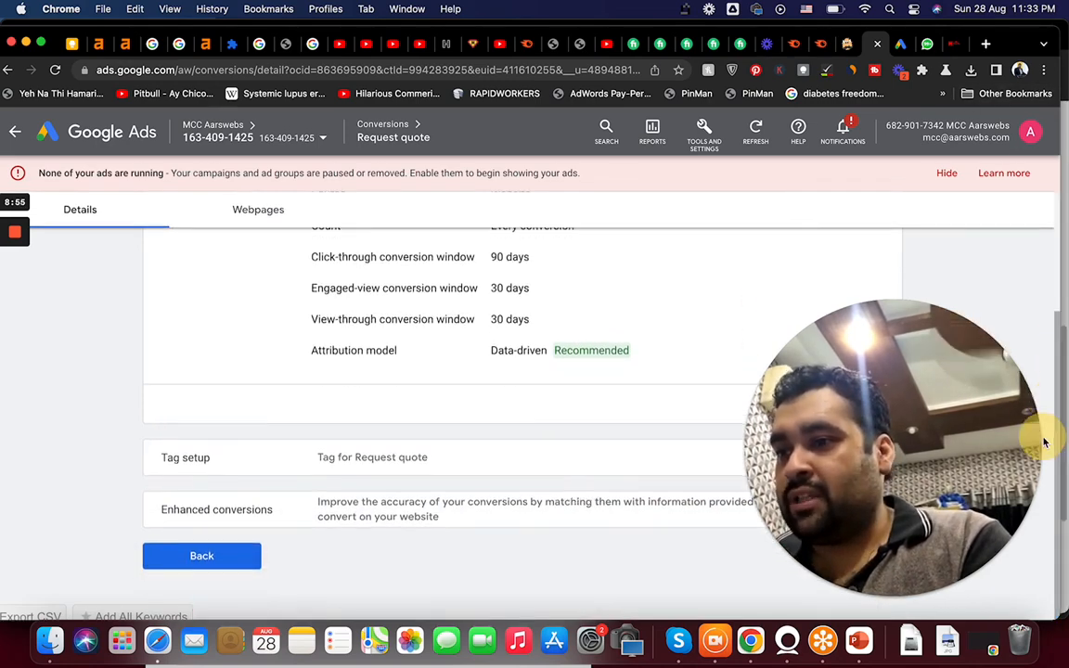
pyautogui.click(401, 453)
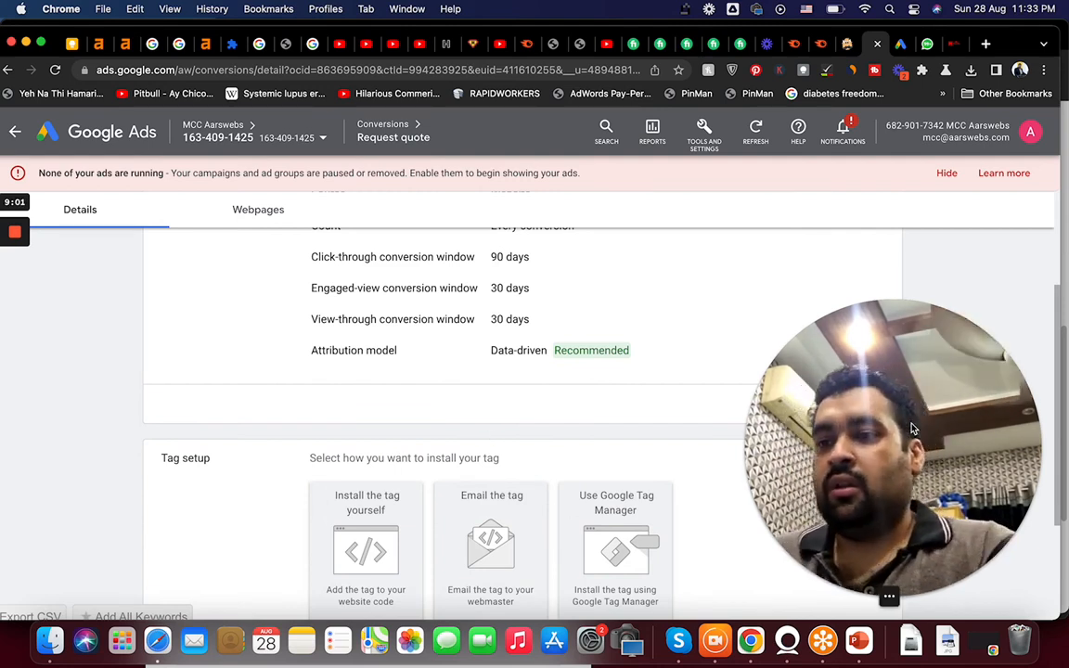
pyautogui.scroll(-3, 1038, 394)
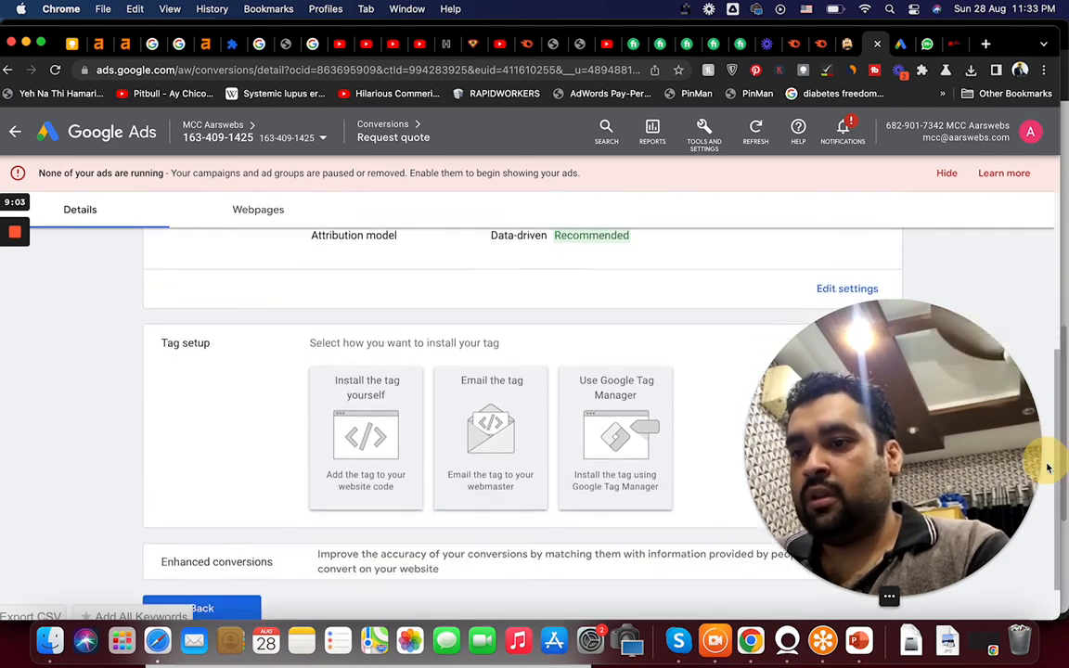
pyautogui.click(366, 434)
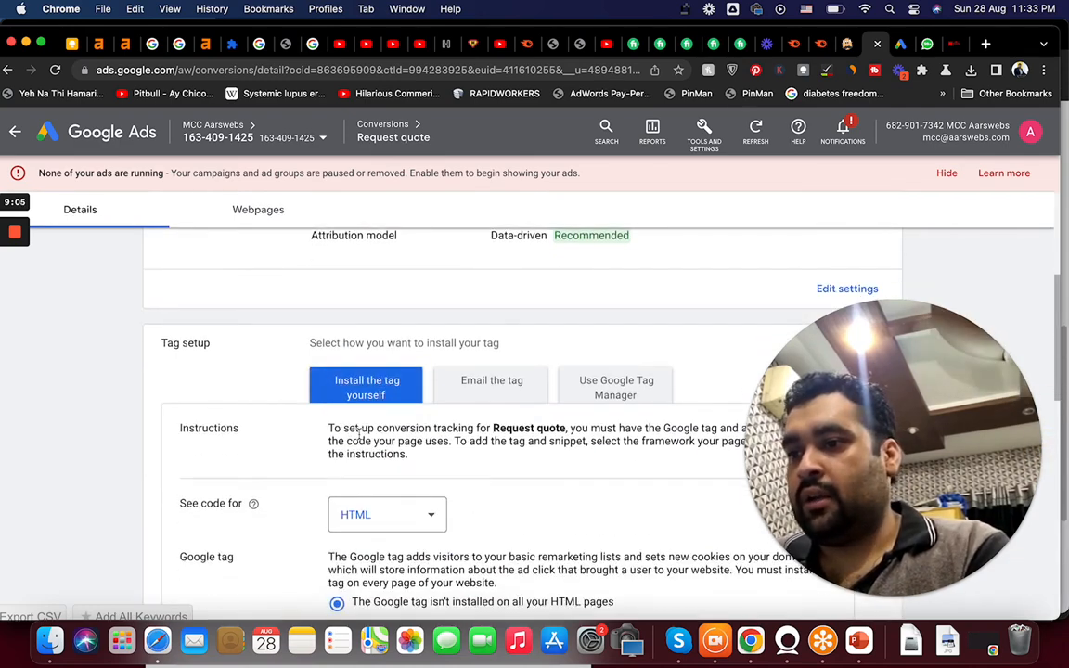
# Select the Google tag code and the <head></head> placement instruction to study where the tag goes.
pyautogui.moveTo(1066, 324); pyautogui.dragTo(1054, 436)
pyautogui.moveTo(436, 508); pyautogui.dragTo(326, 372)
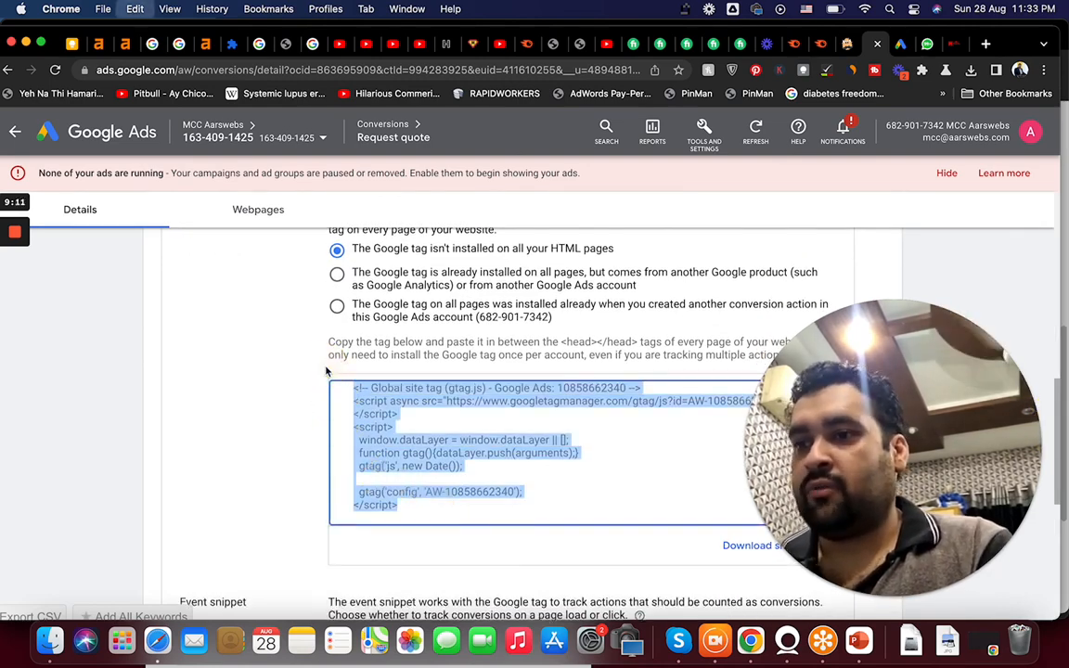
pyautogui.moveTo(639, 342); pyautogui.dragTo(560, 345)
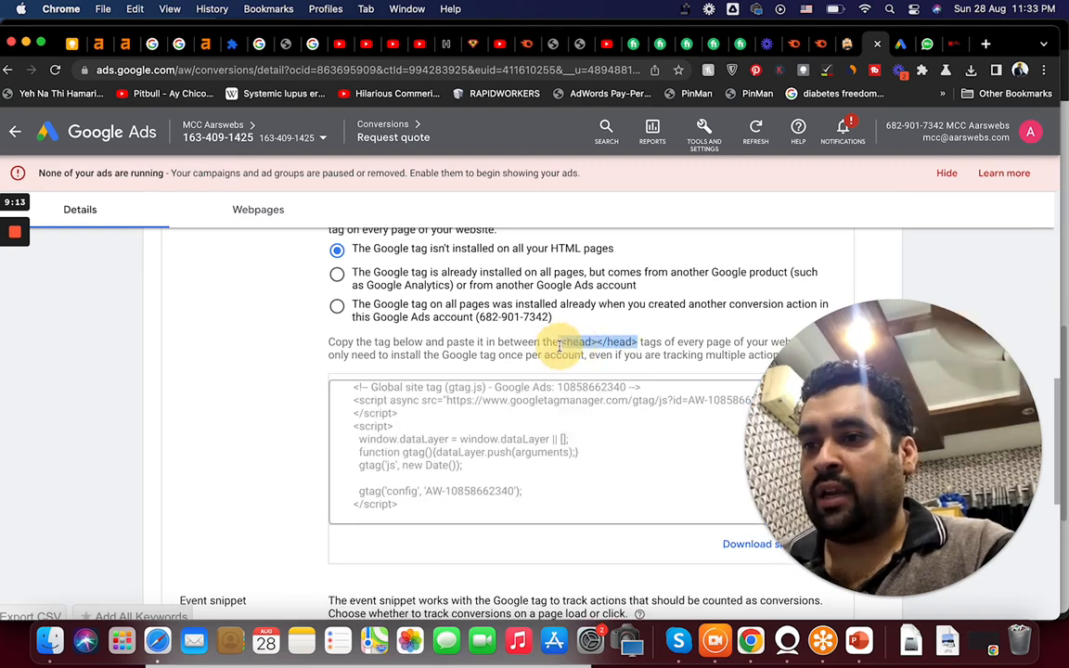
# Open the manager account's Accounts performance list and sort it by conversions.
pyautogui.click(903, 46)
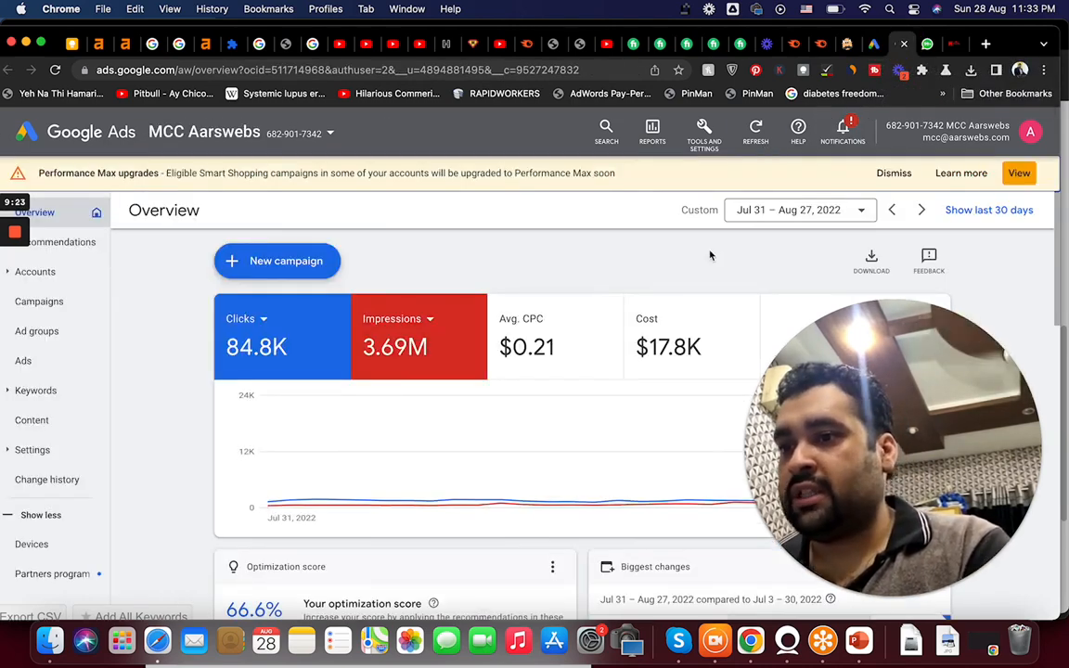
pyautogui.click(41, 271)
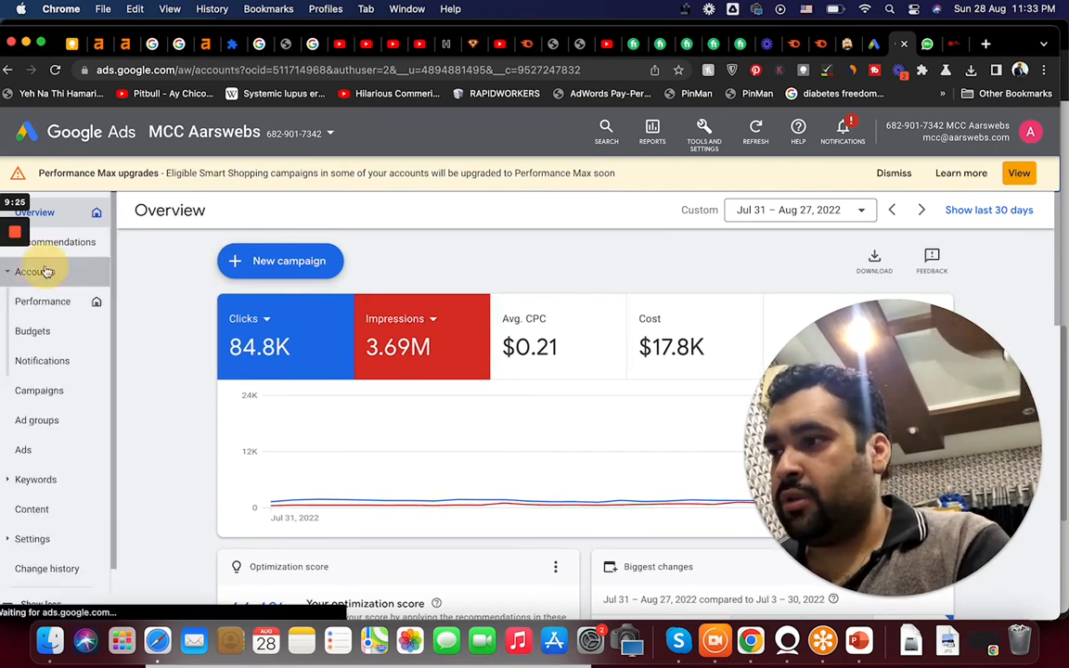
pyautogui.moveTo(858, 376); pyautogui.dragTo(220, 370)
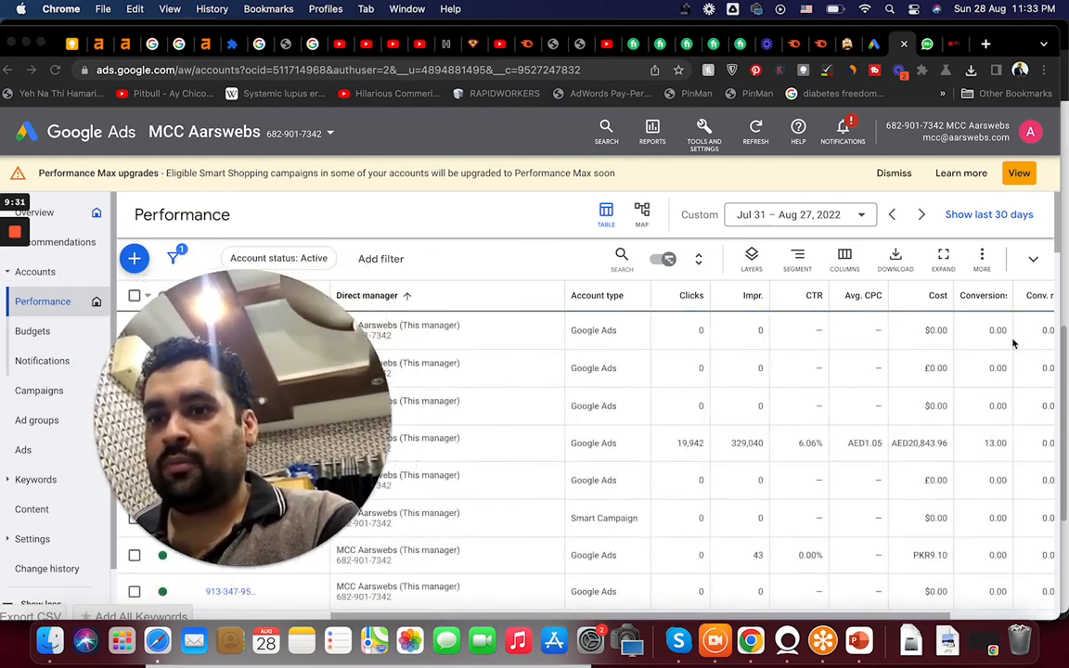
pyautogui.click(981, 297)
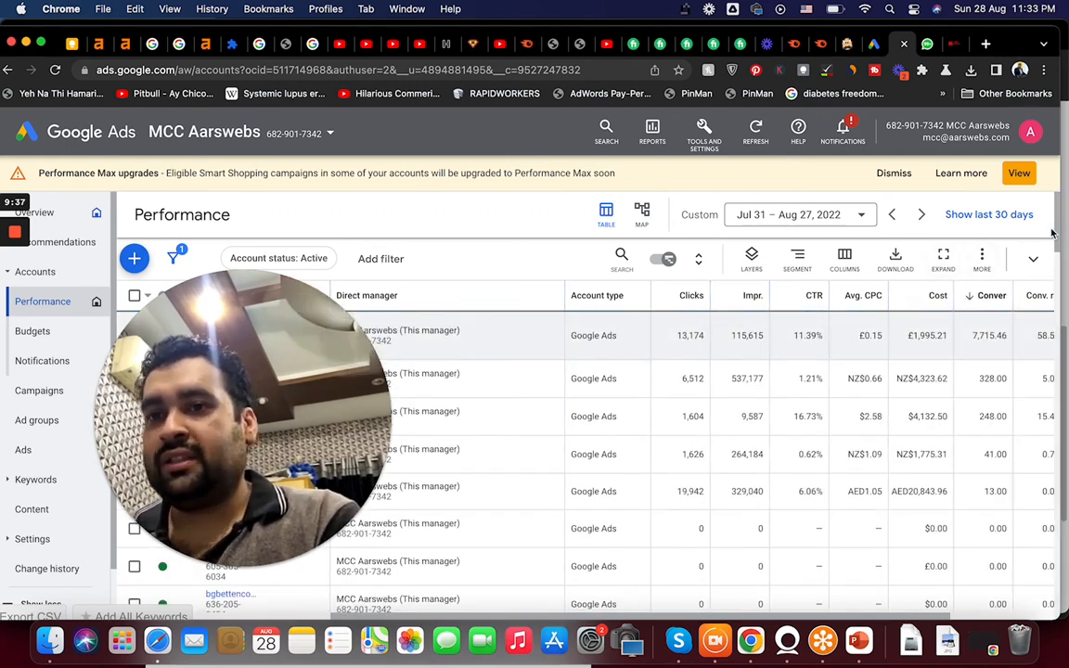
pyautogui.scroll(-2, 1021, 288)
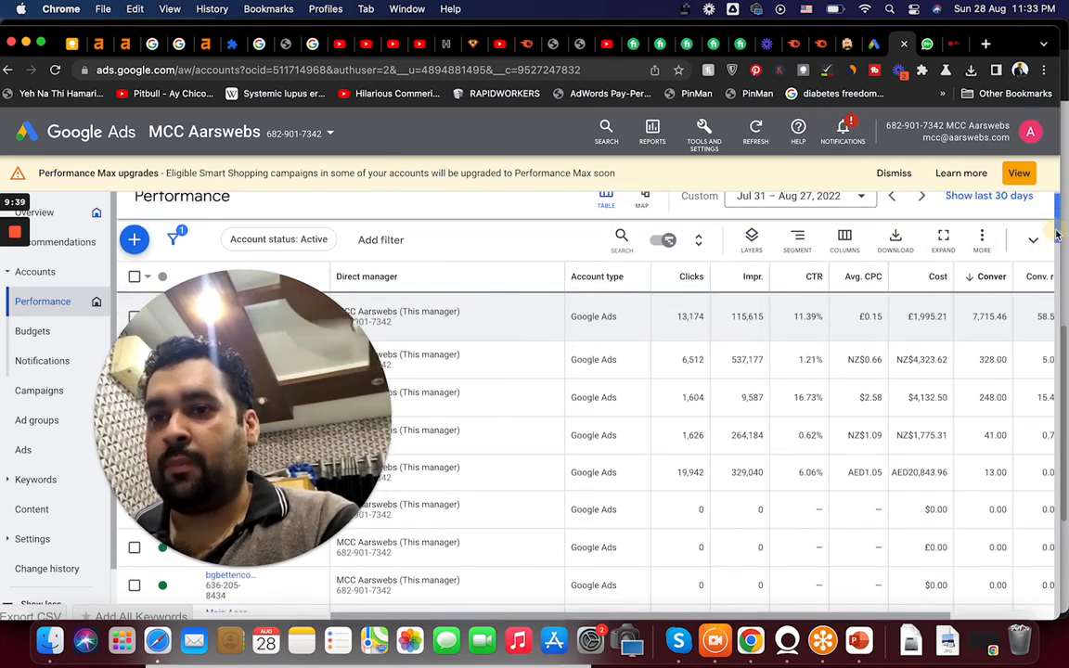